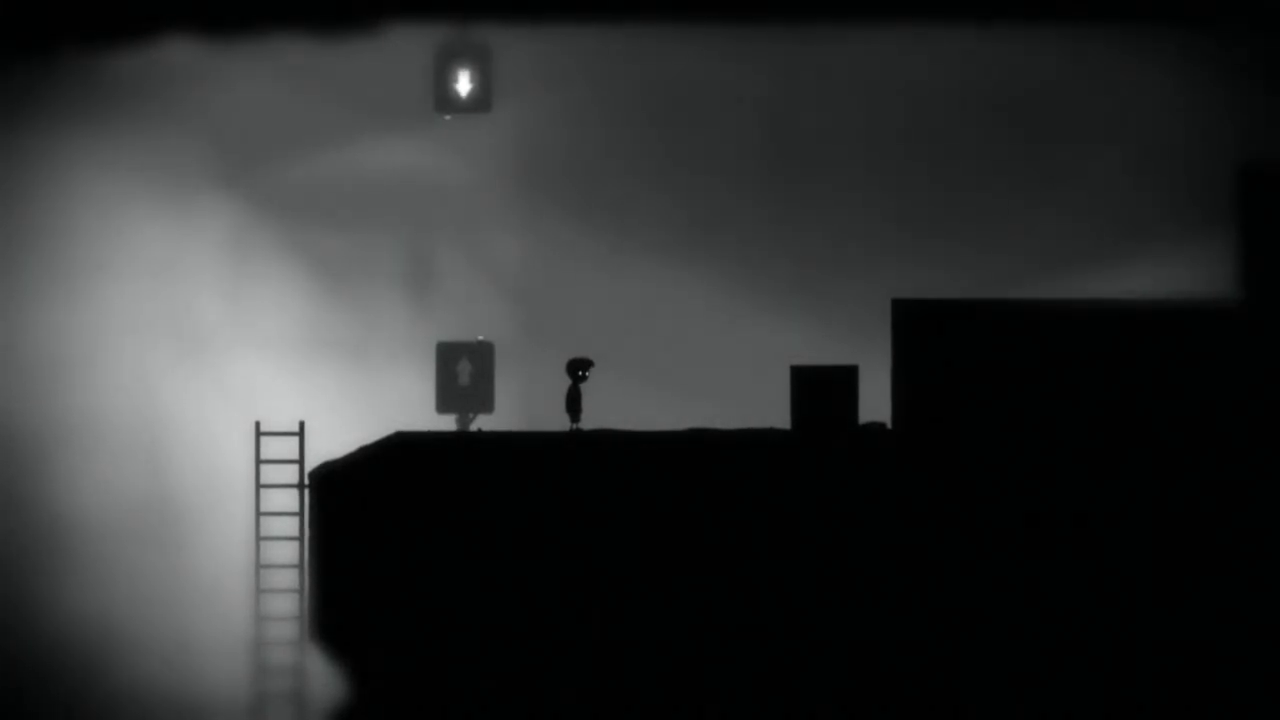
key("Left")
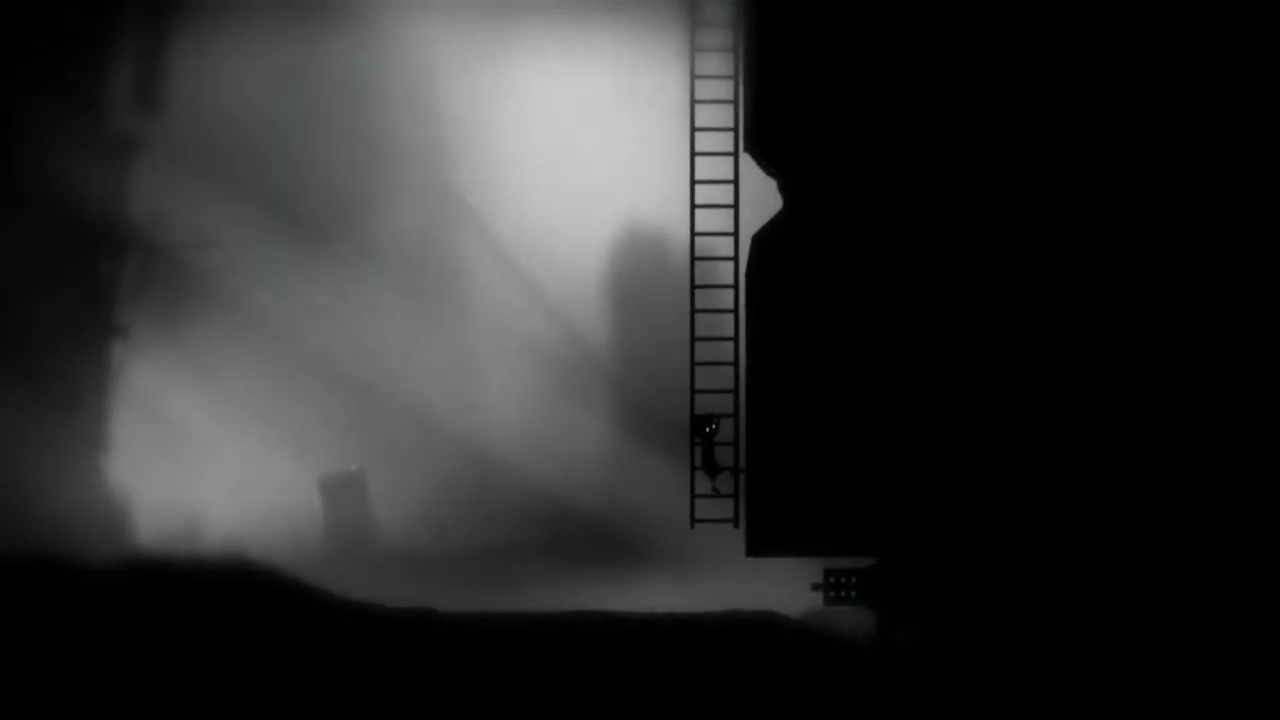
key("Up")
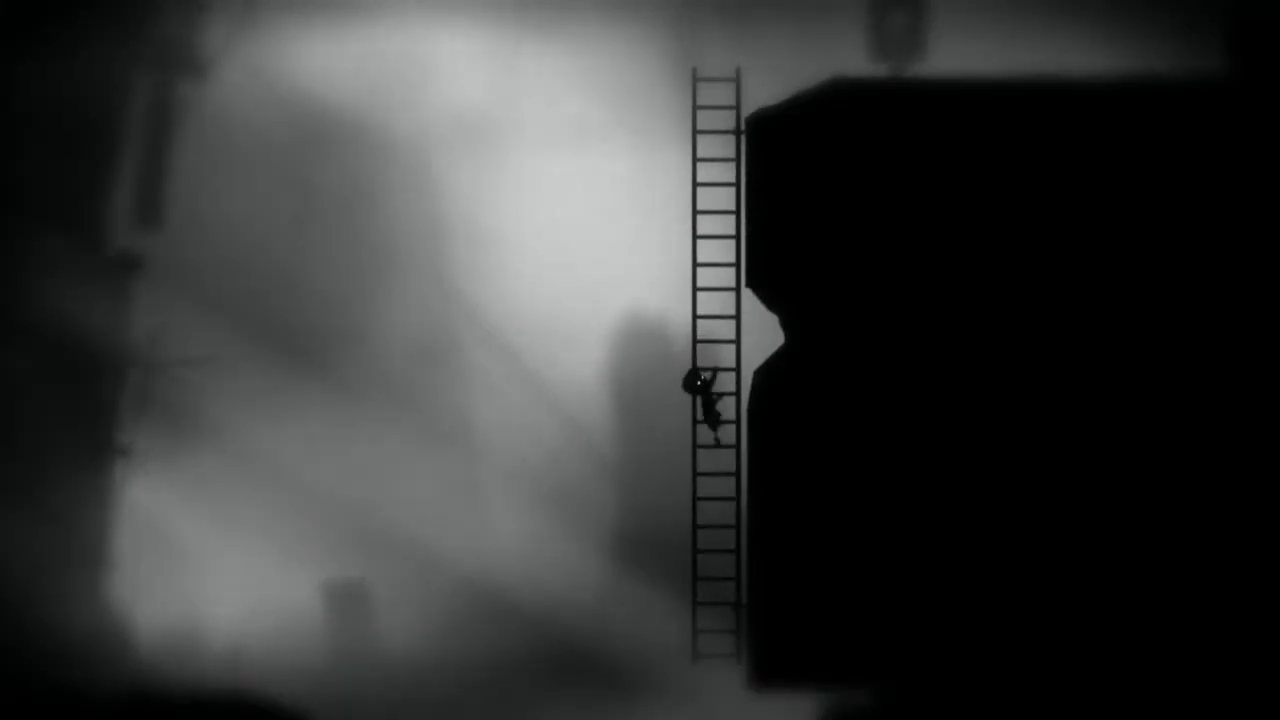
key("Left")
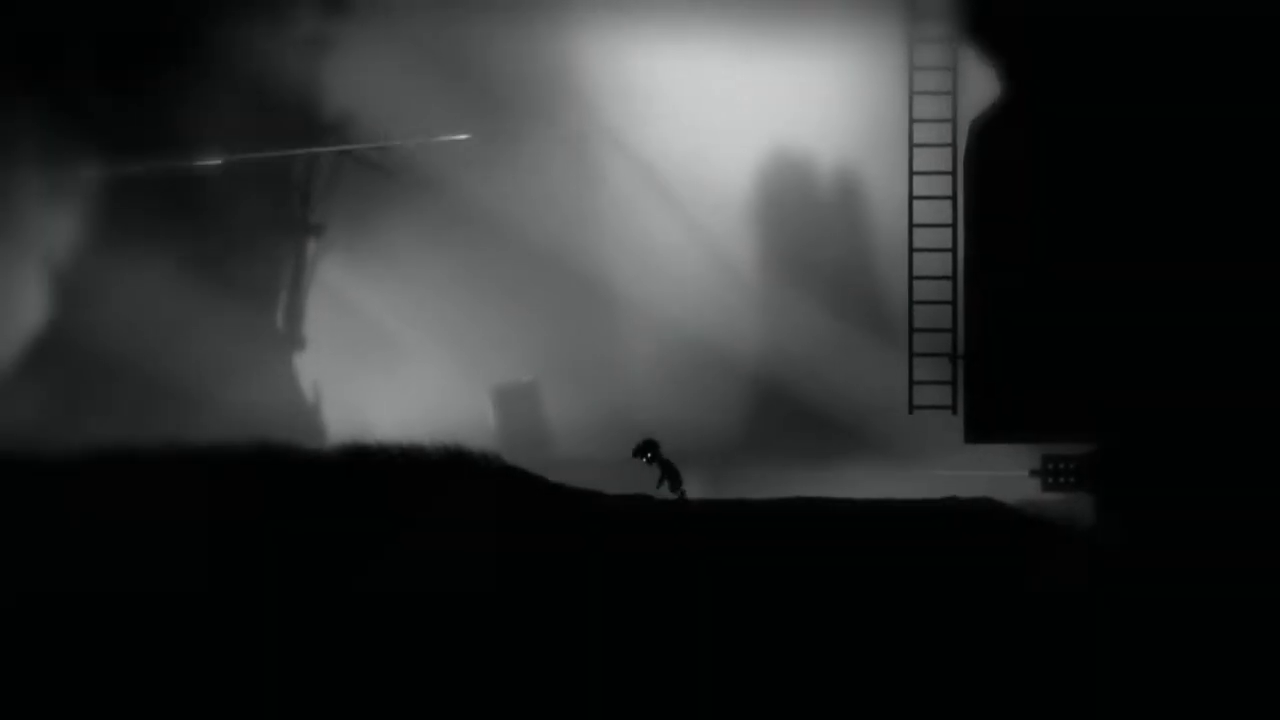
key("Left")
key("Left")
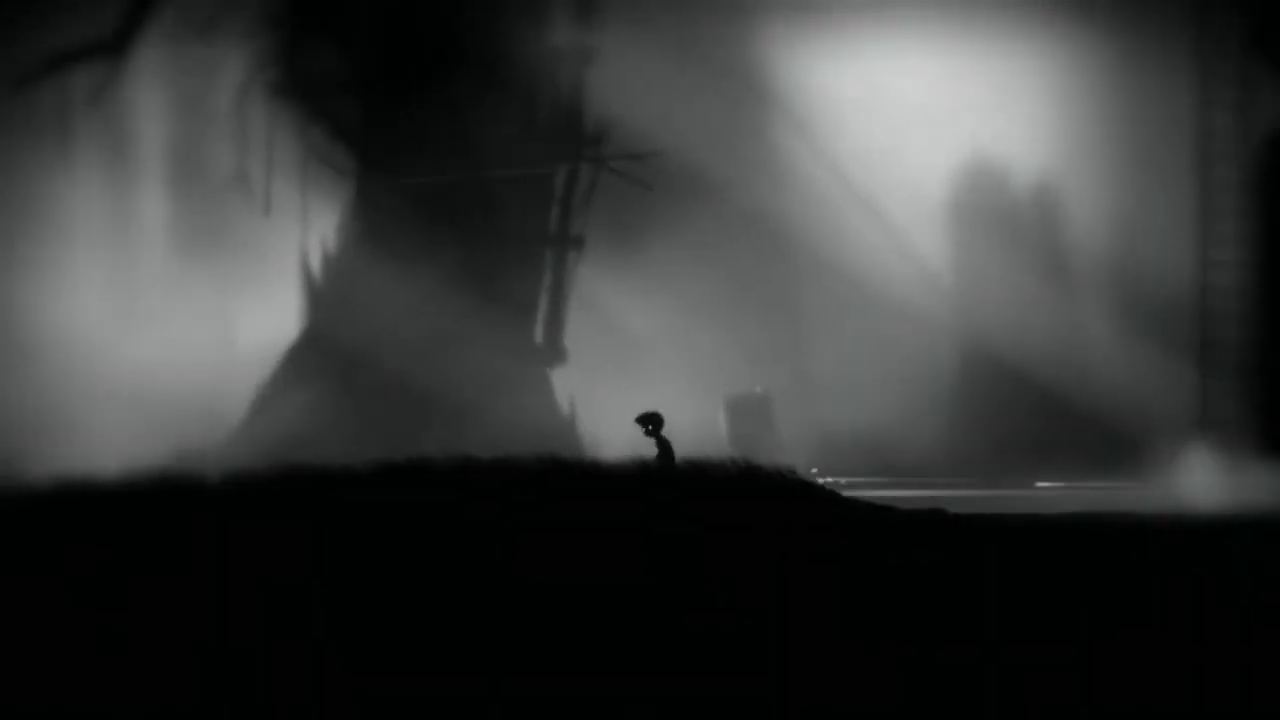
key("Left")
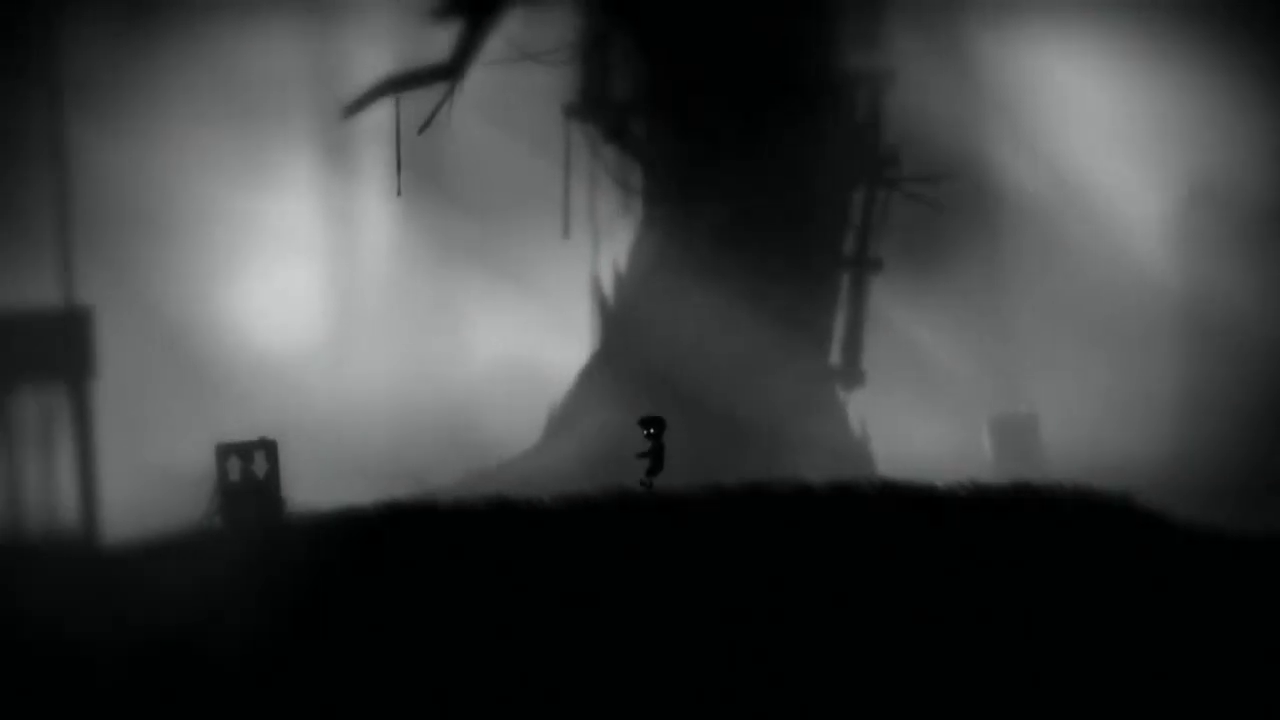
key("Left")
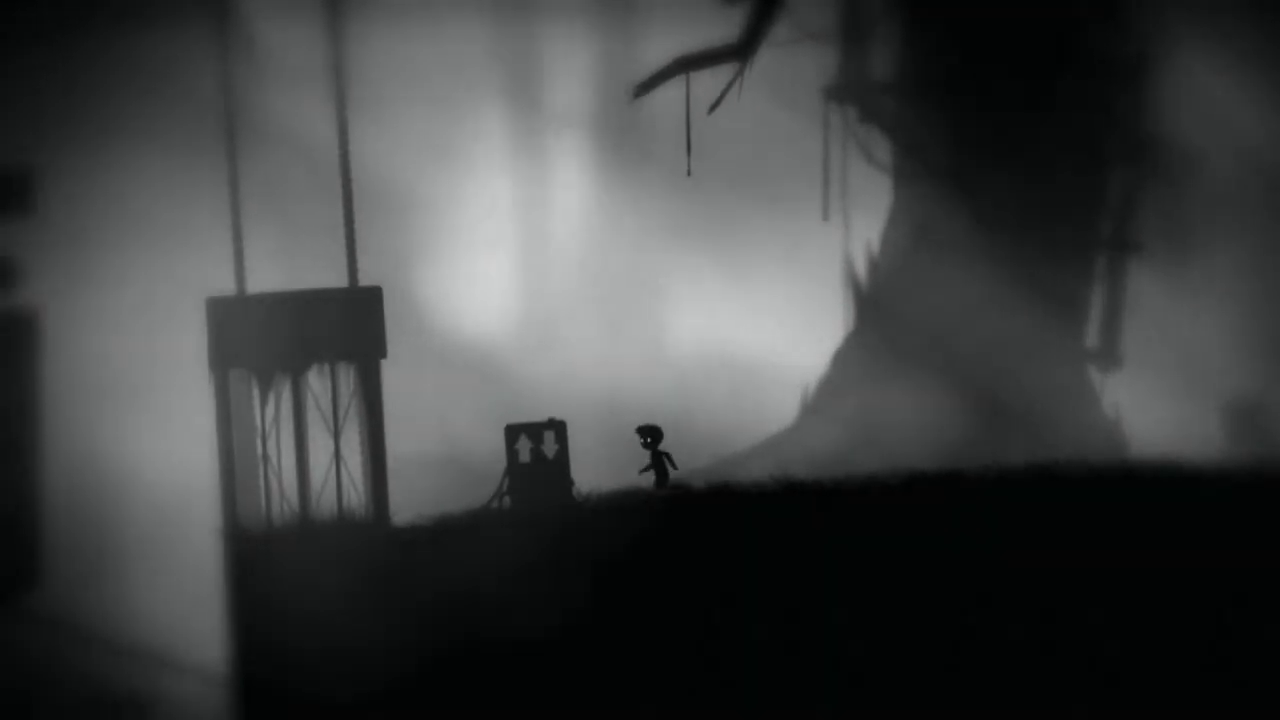
key("Left")
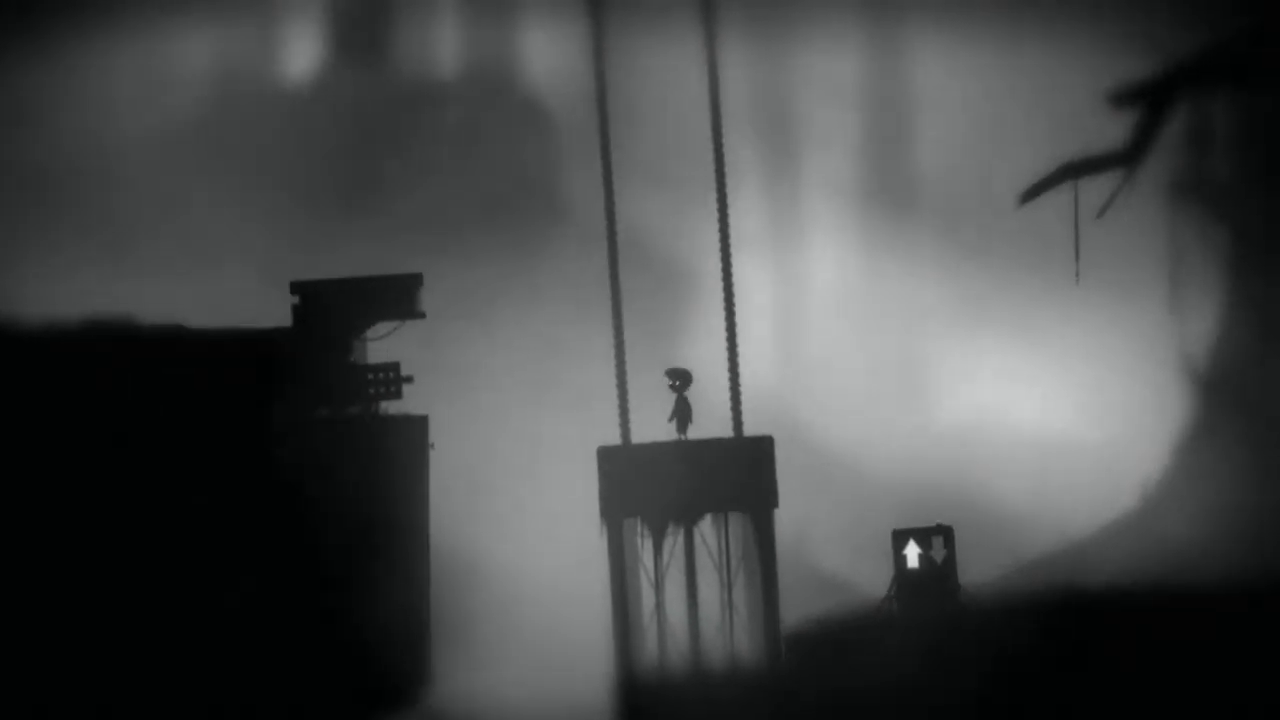
key("Up")
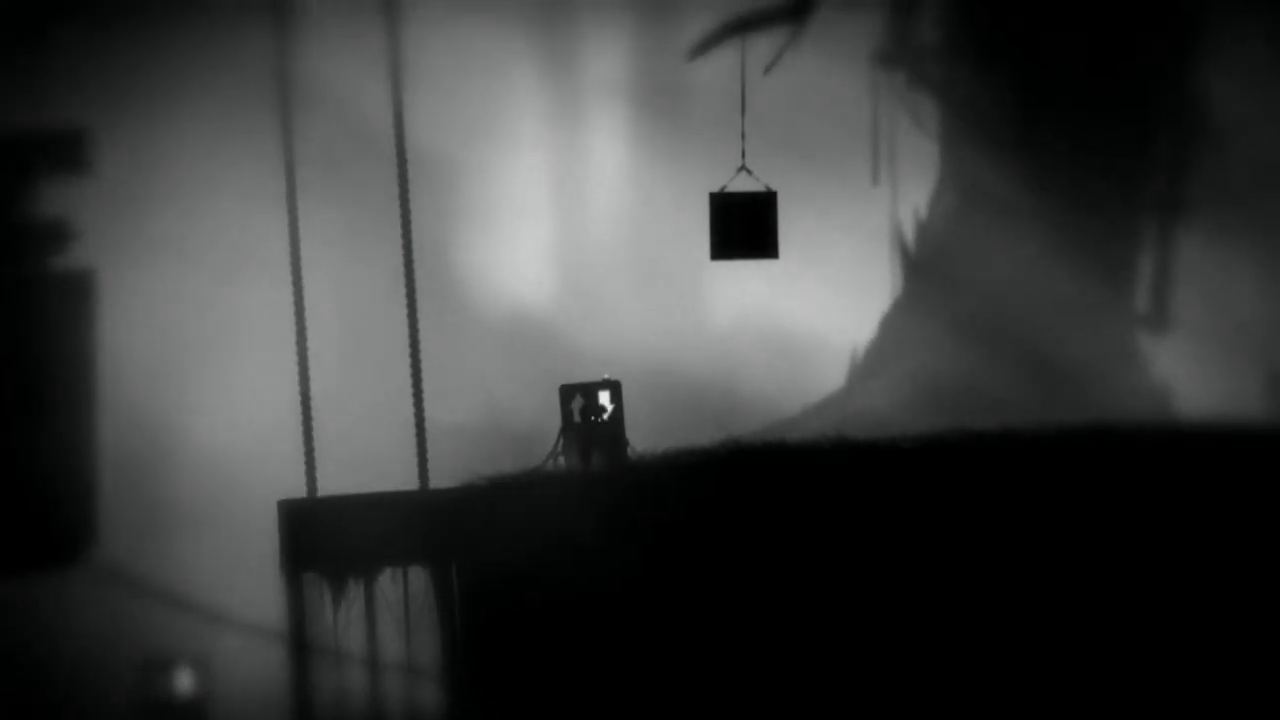
key("Left")
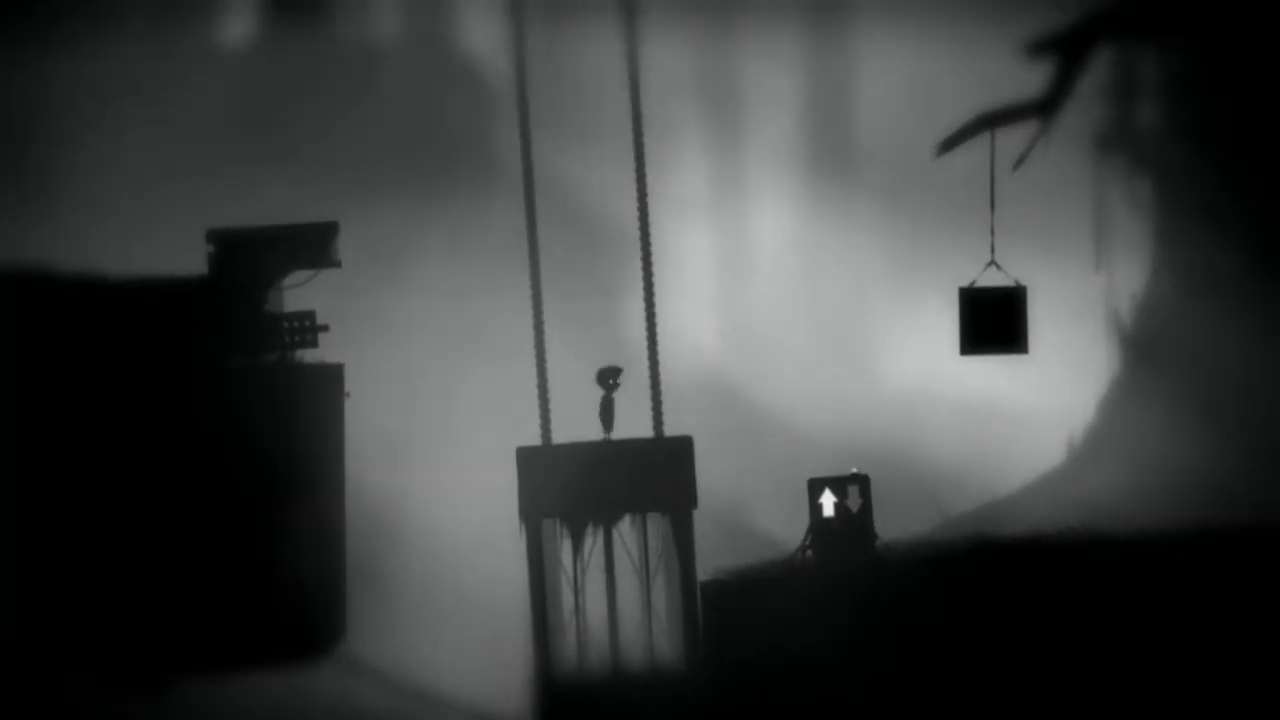
key("Right")
key("Up")
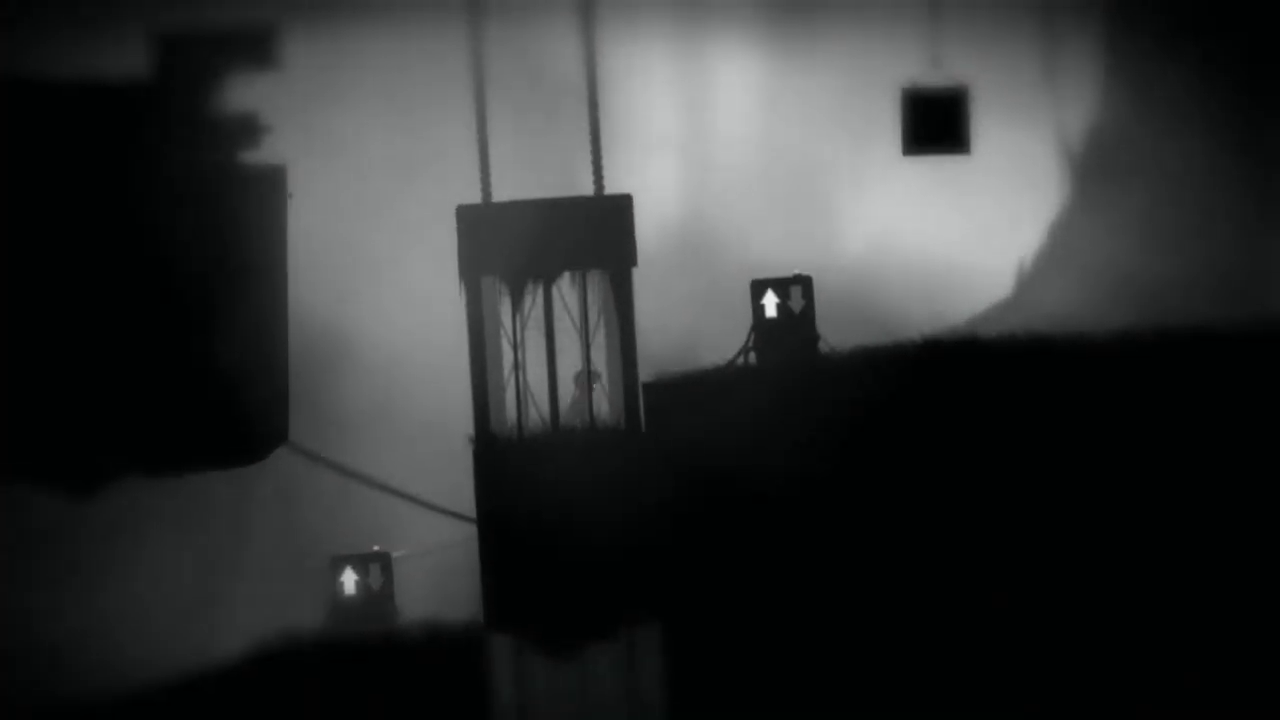
key("Right")
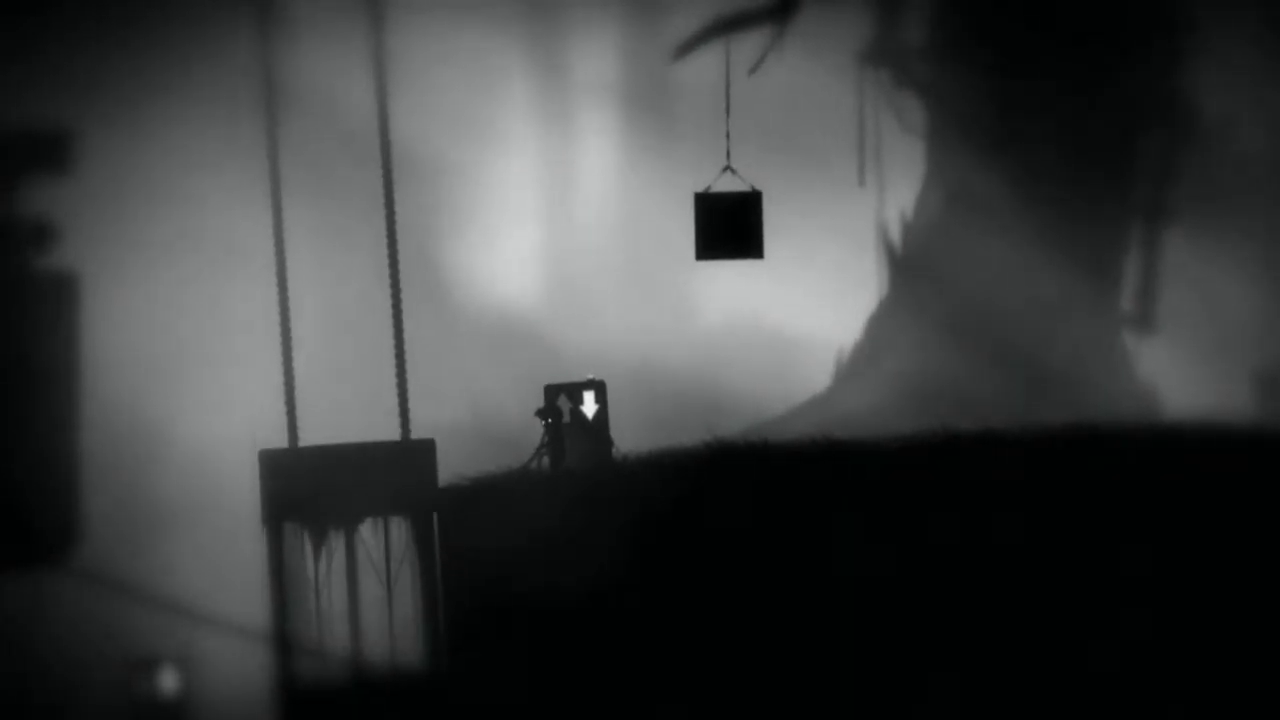
key("Left")
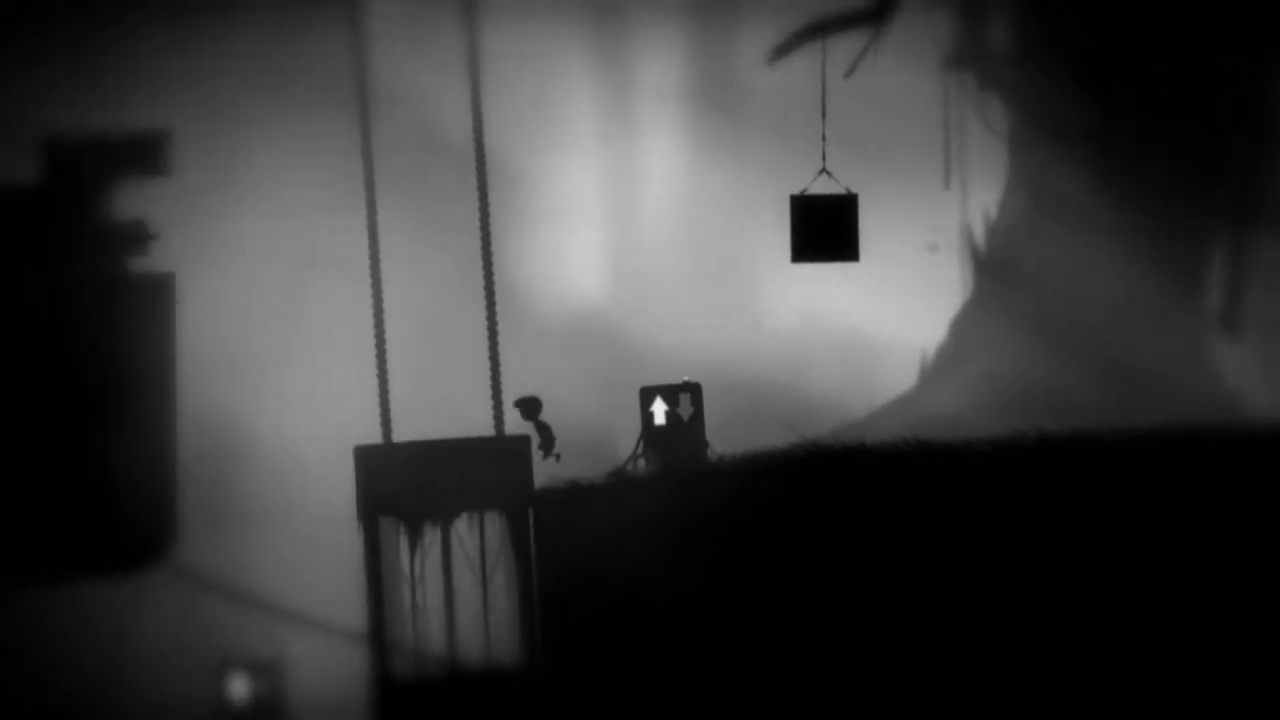
key("Up")
key("Right")
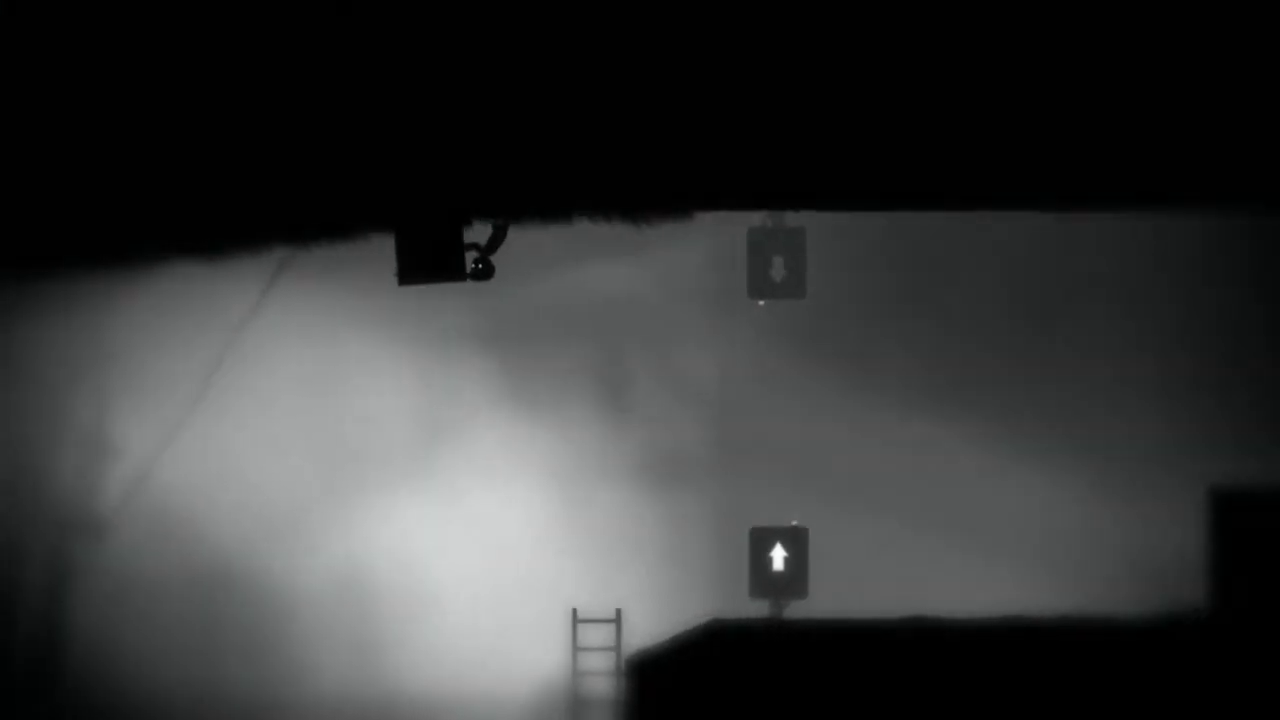
key("Left")
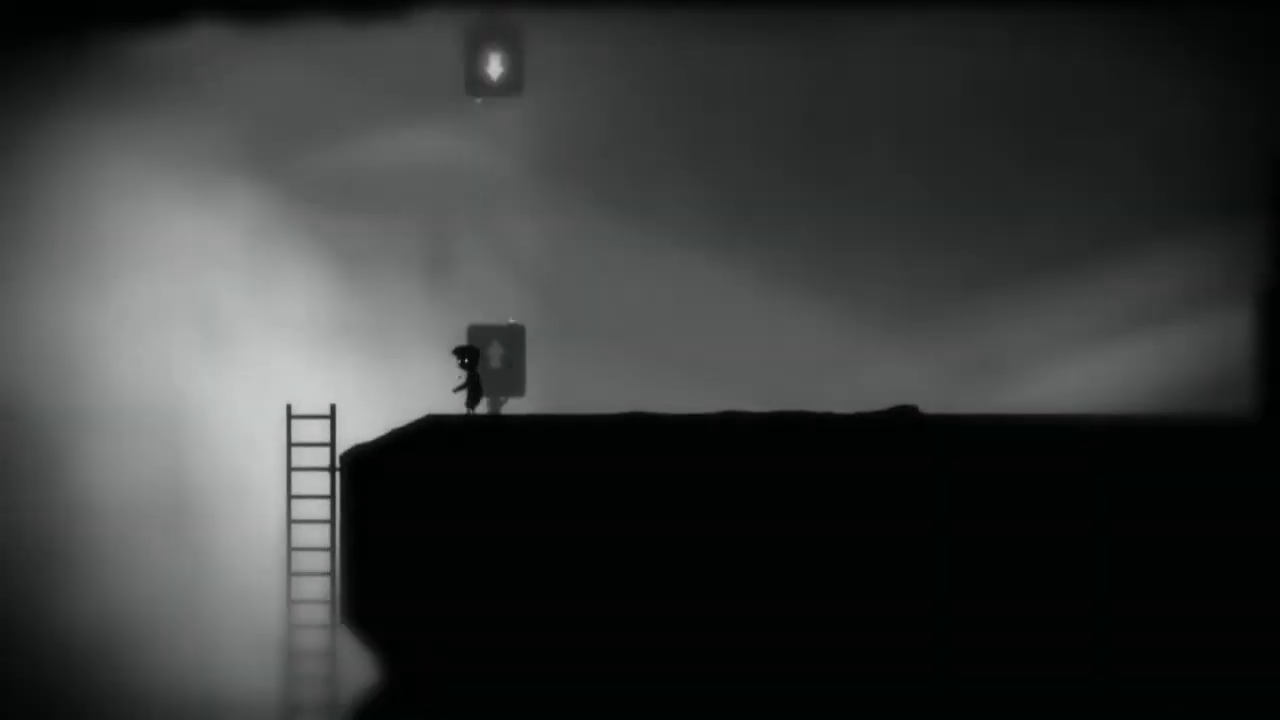
key("Left")
key("Left")
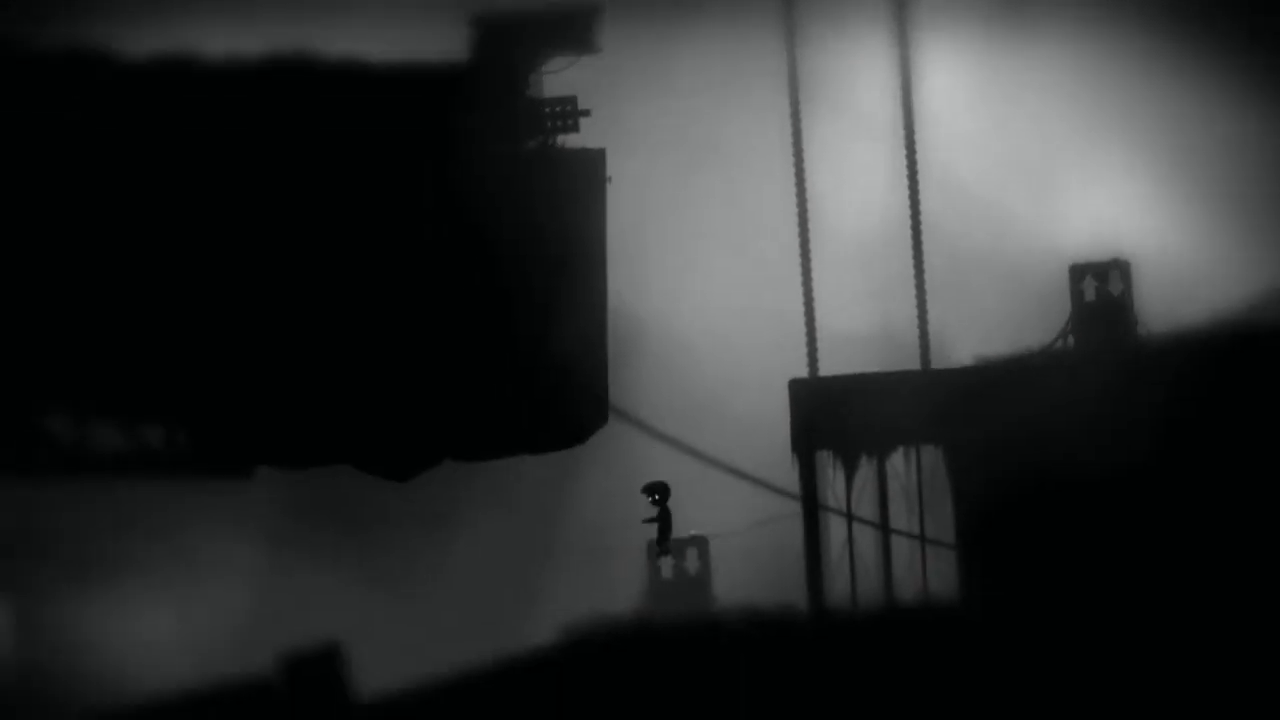
key("Left")
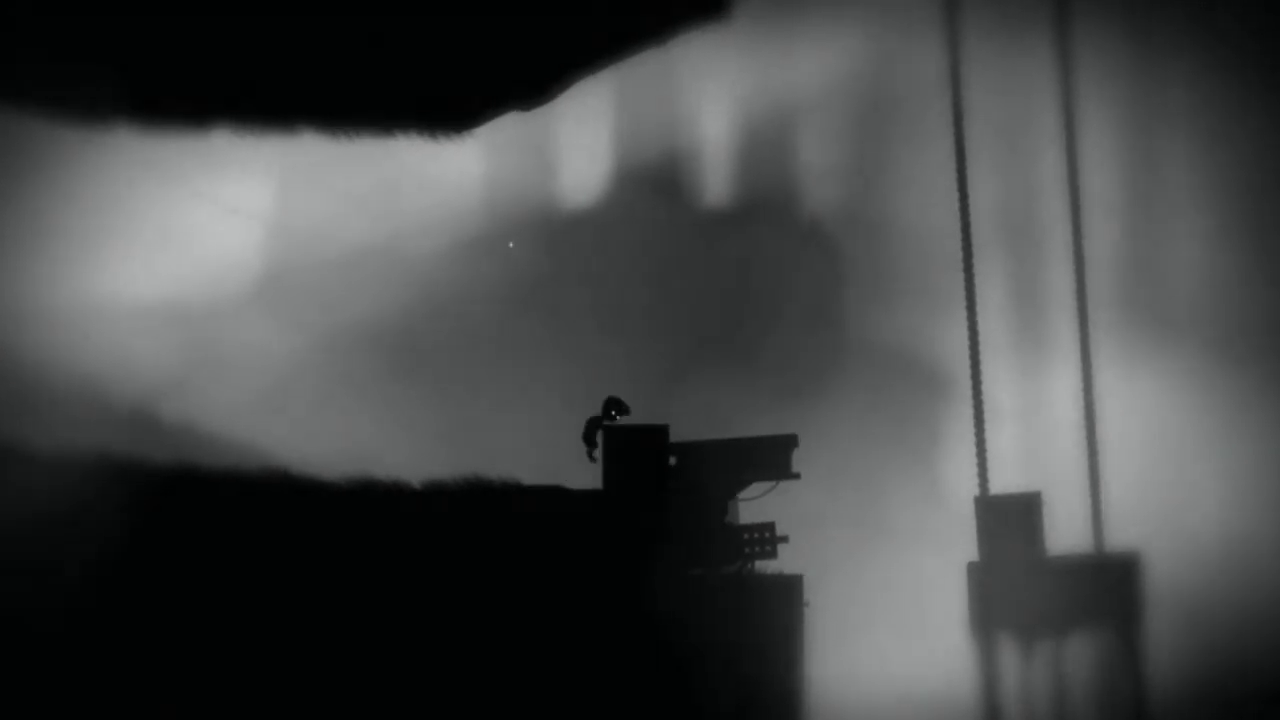
key("Up")
key("Right")
key("Up")
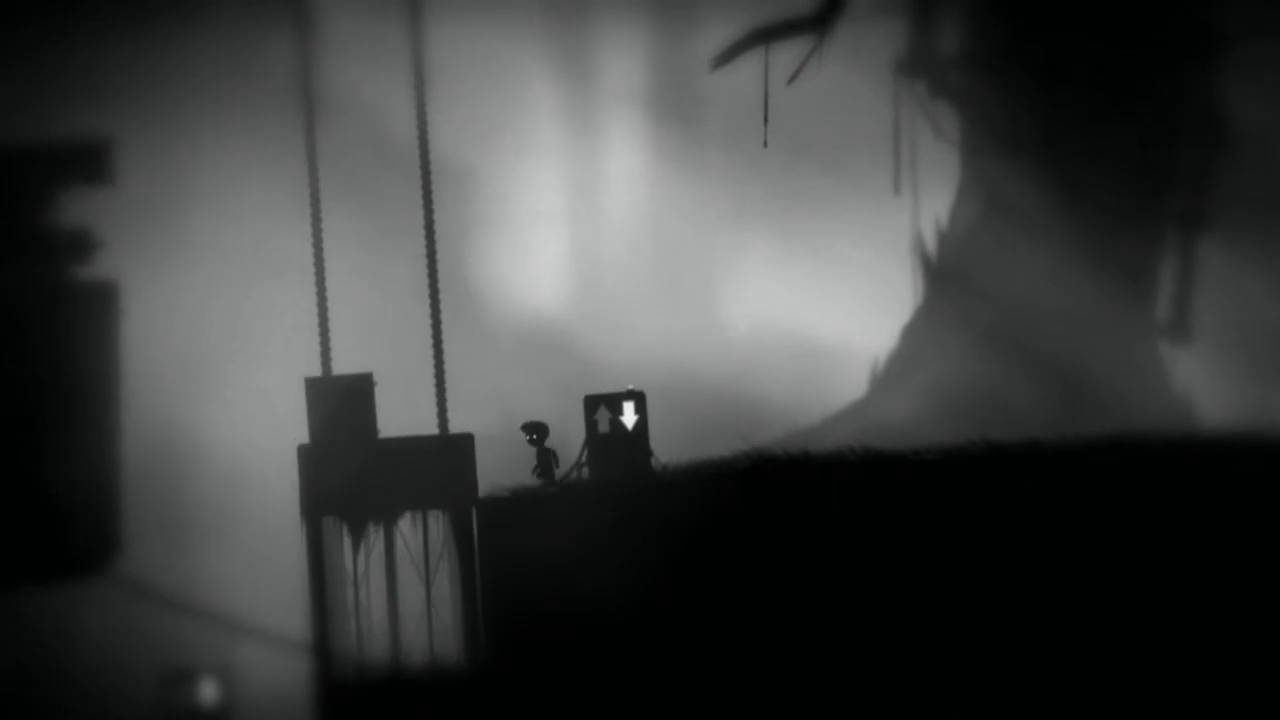
key("Left")
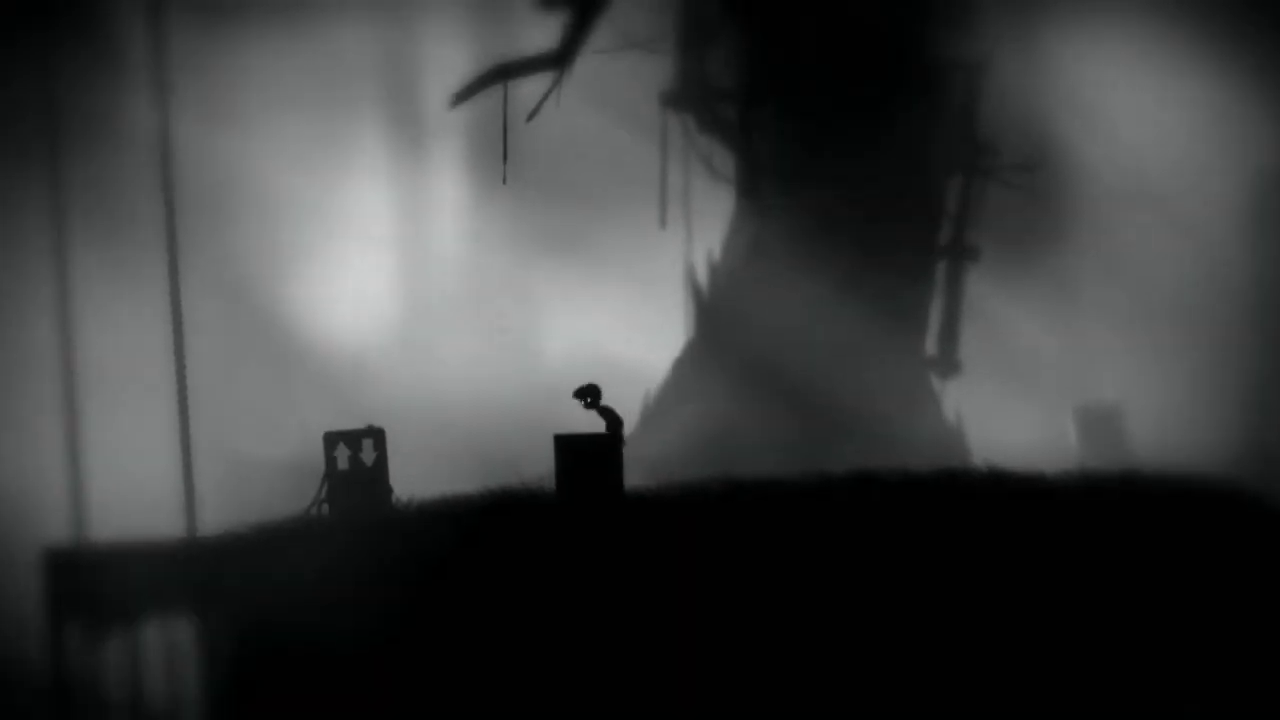
key("Left")
key("Right")
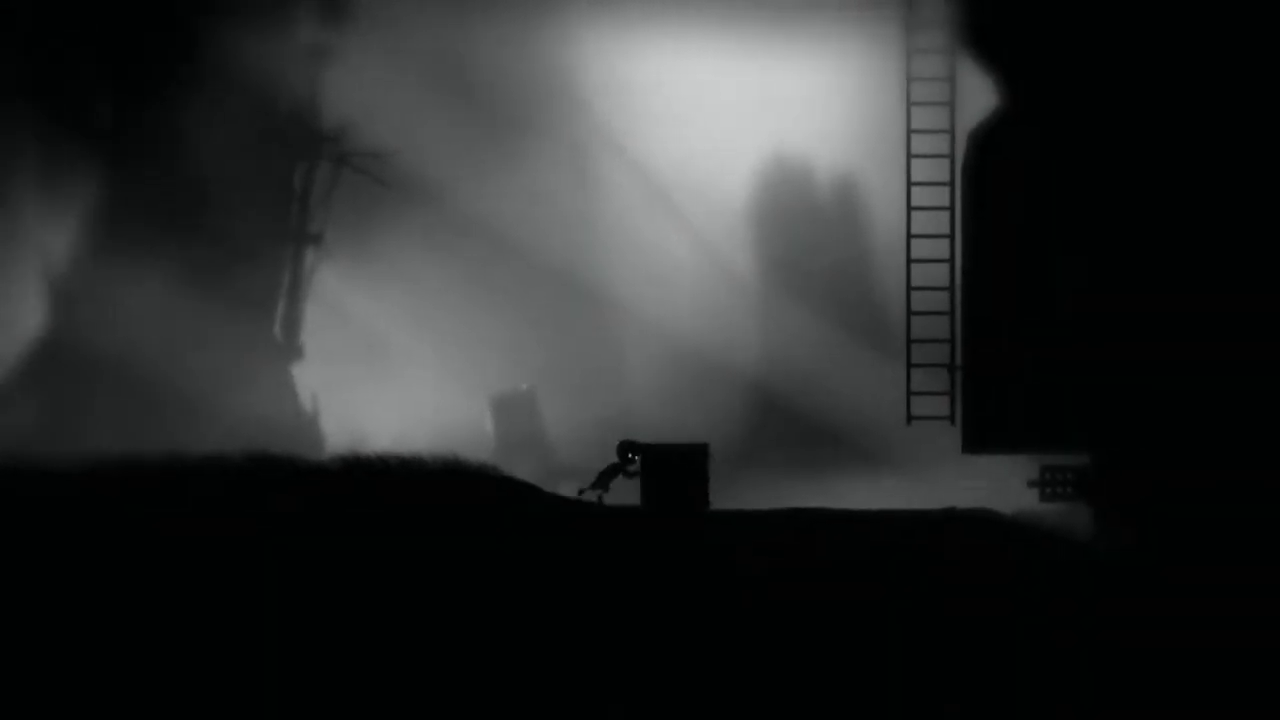
key("Right")
key("Up")
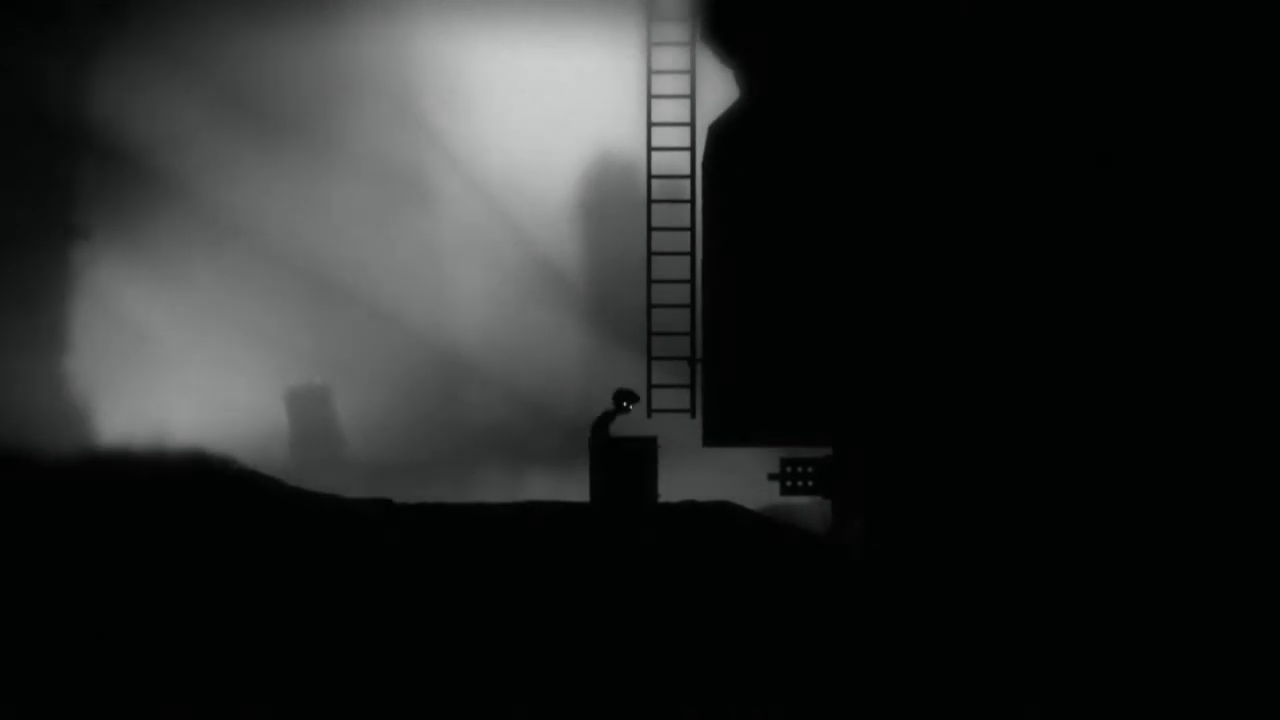
key("Up")
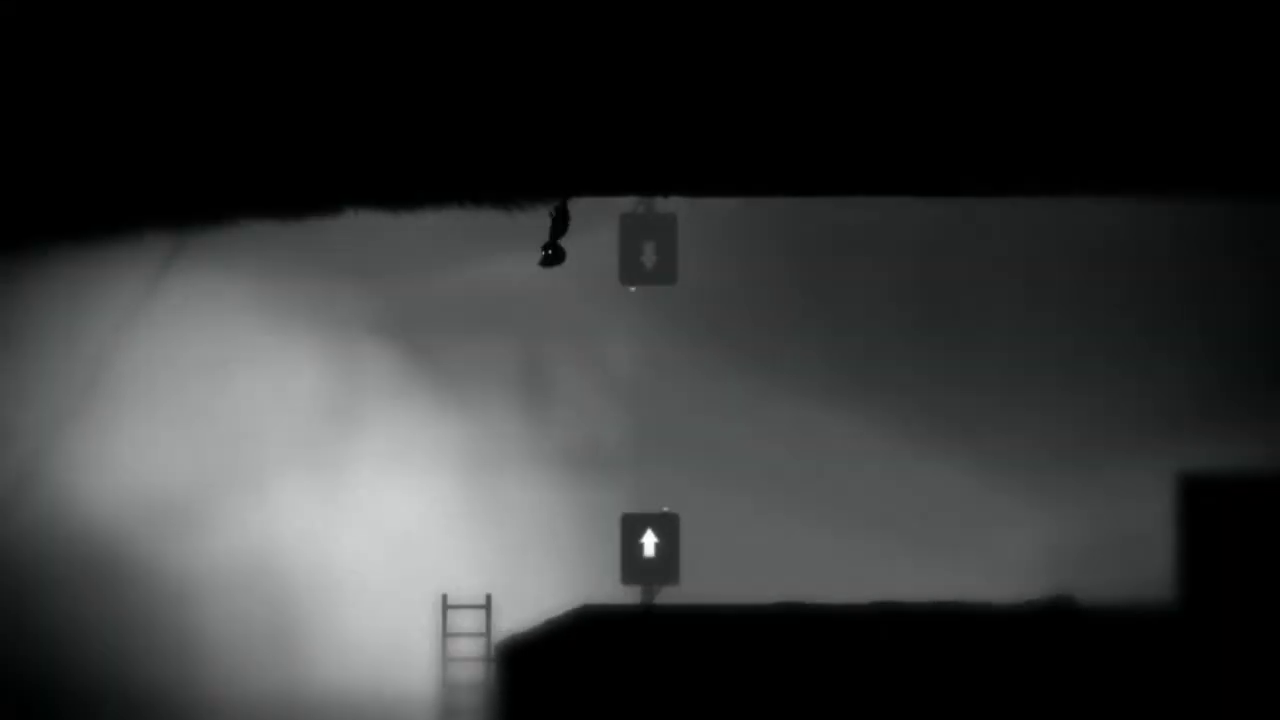
key("Left")
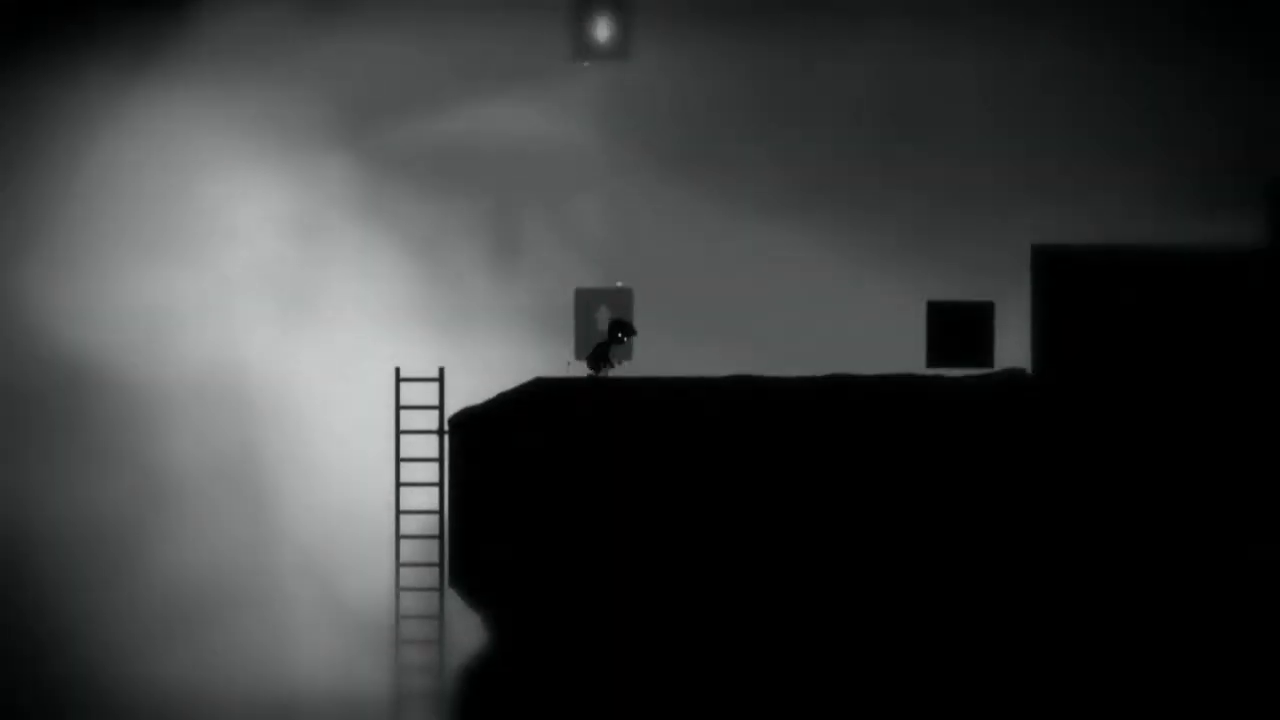
key("Right")
key("Up")
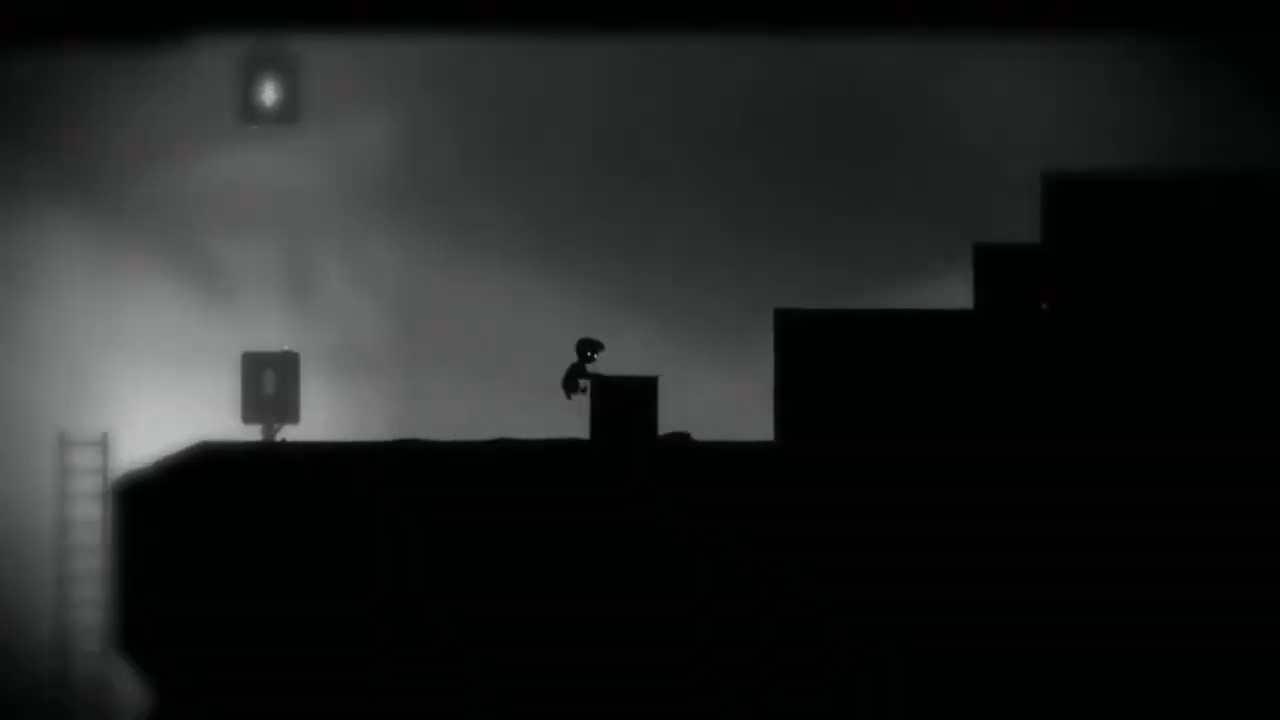
key("Up")
key("Right")
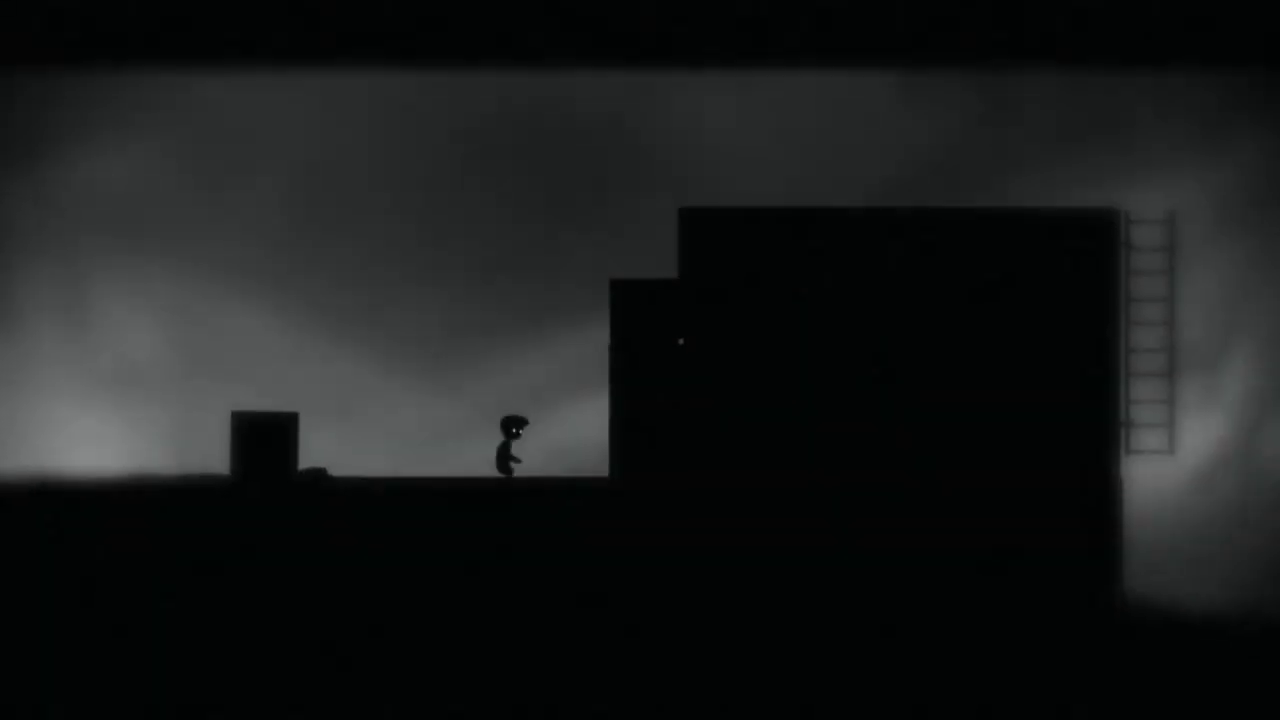
key("Right")
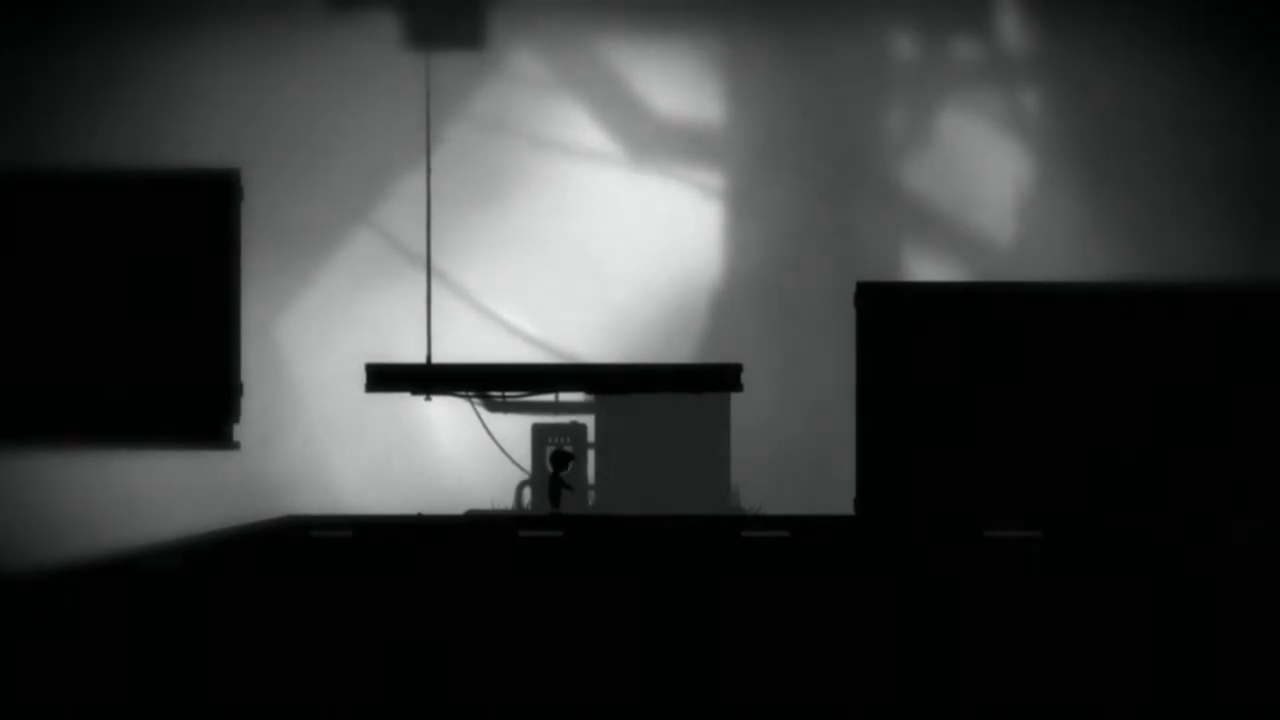
key("Left")
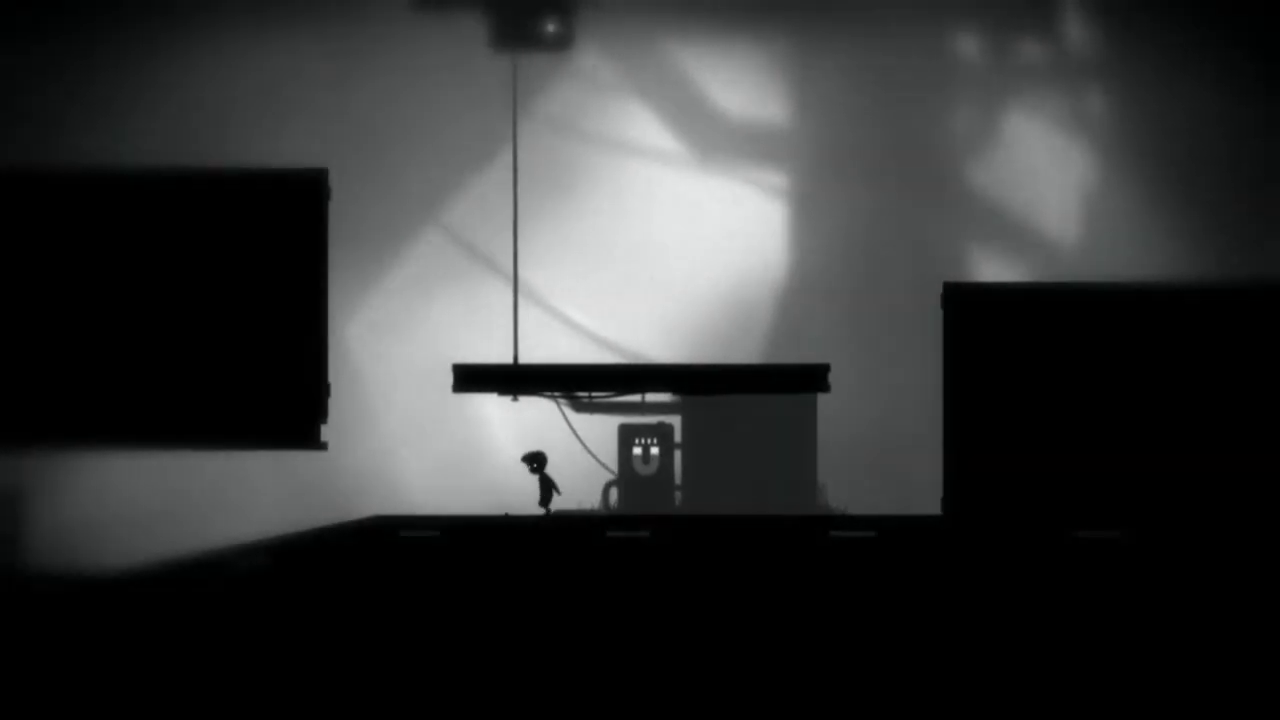
key("Up")
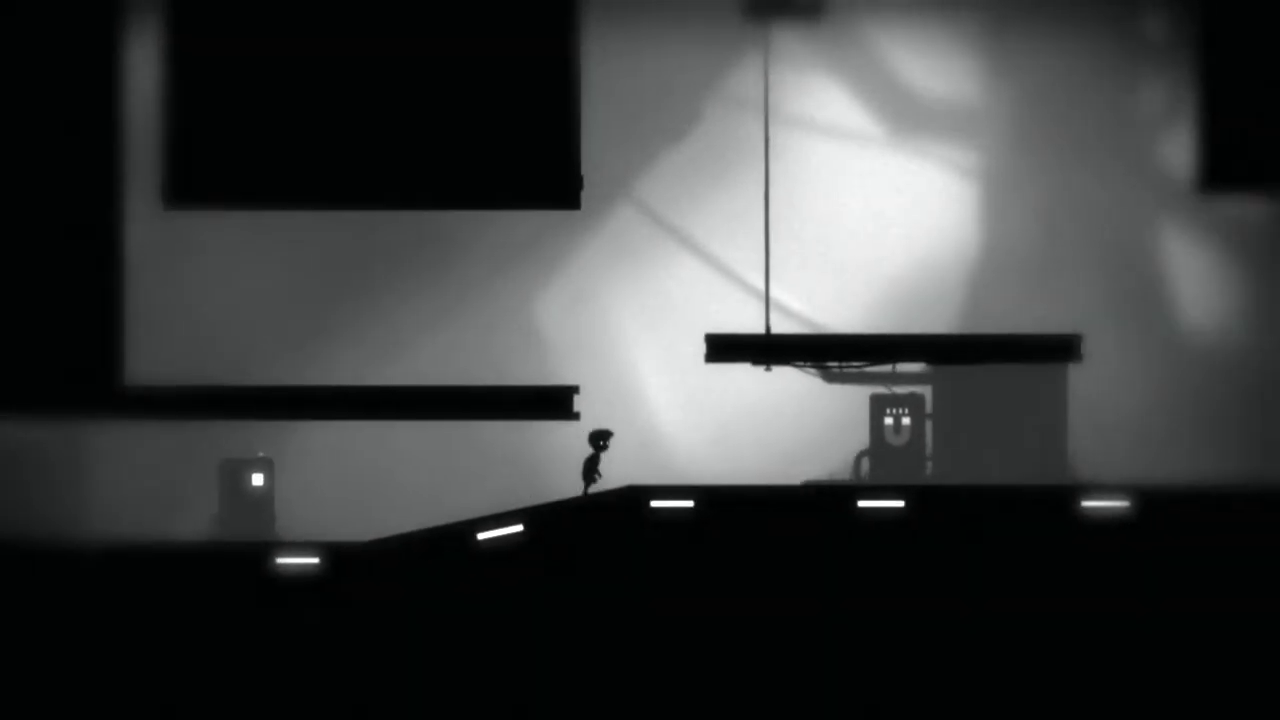
key("Right")
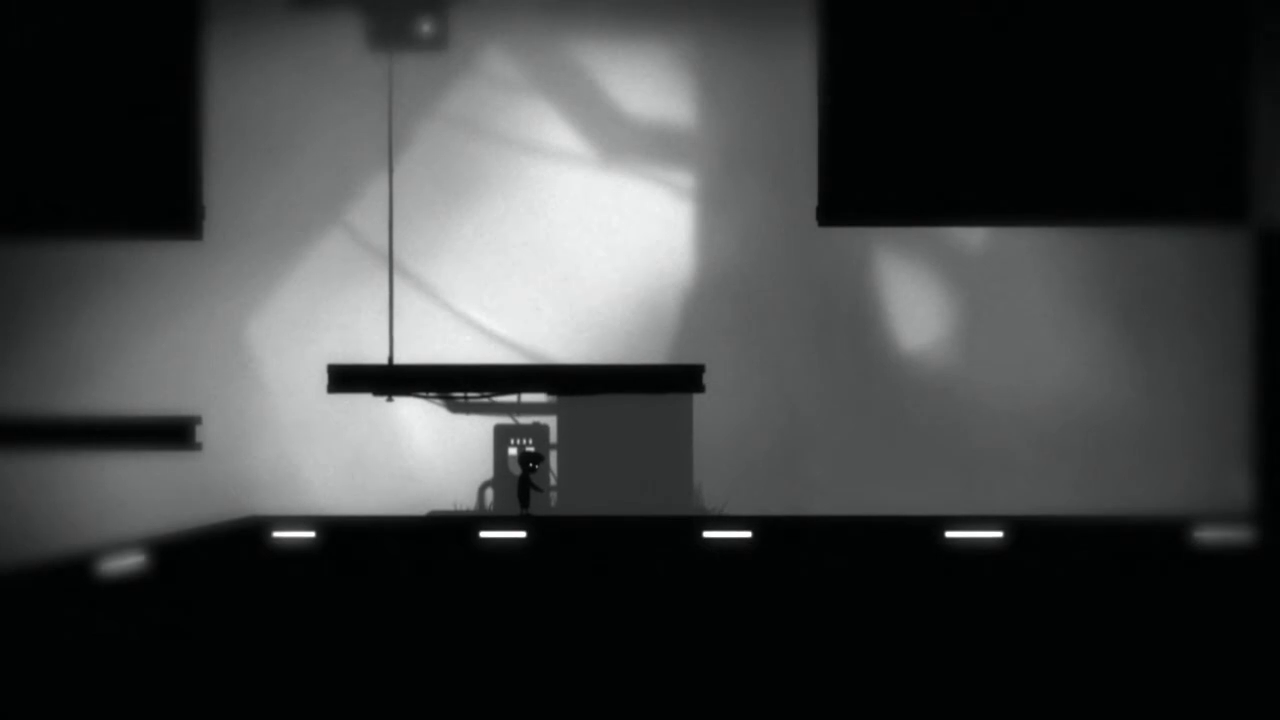
key("Left")
key("Right")
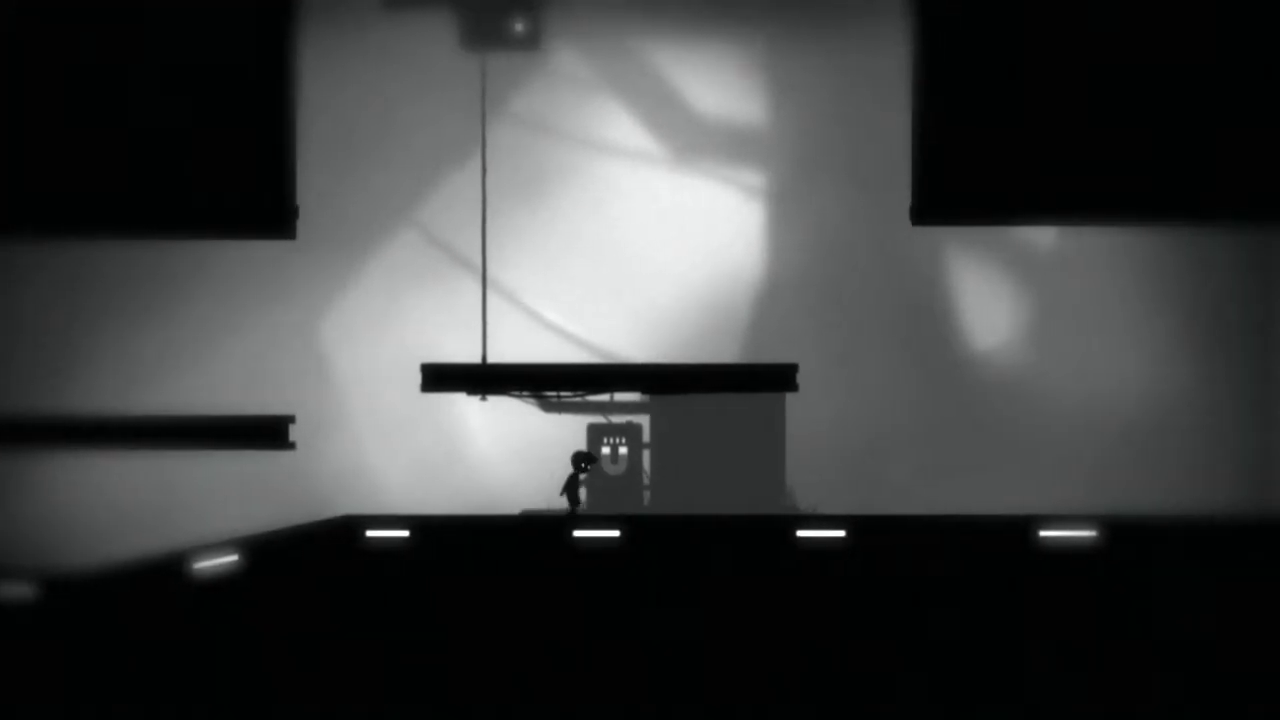
key("Left")
key("Up")
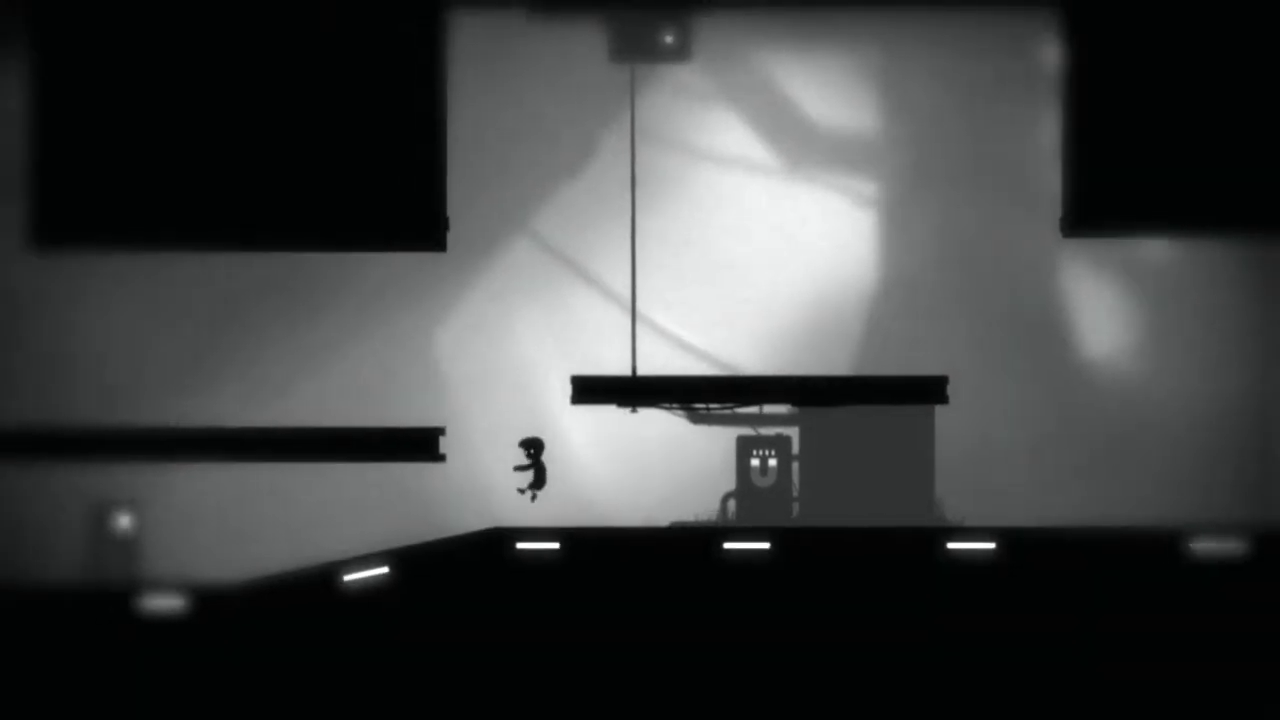
key("Left")
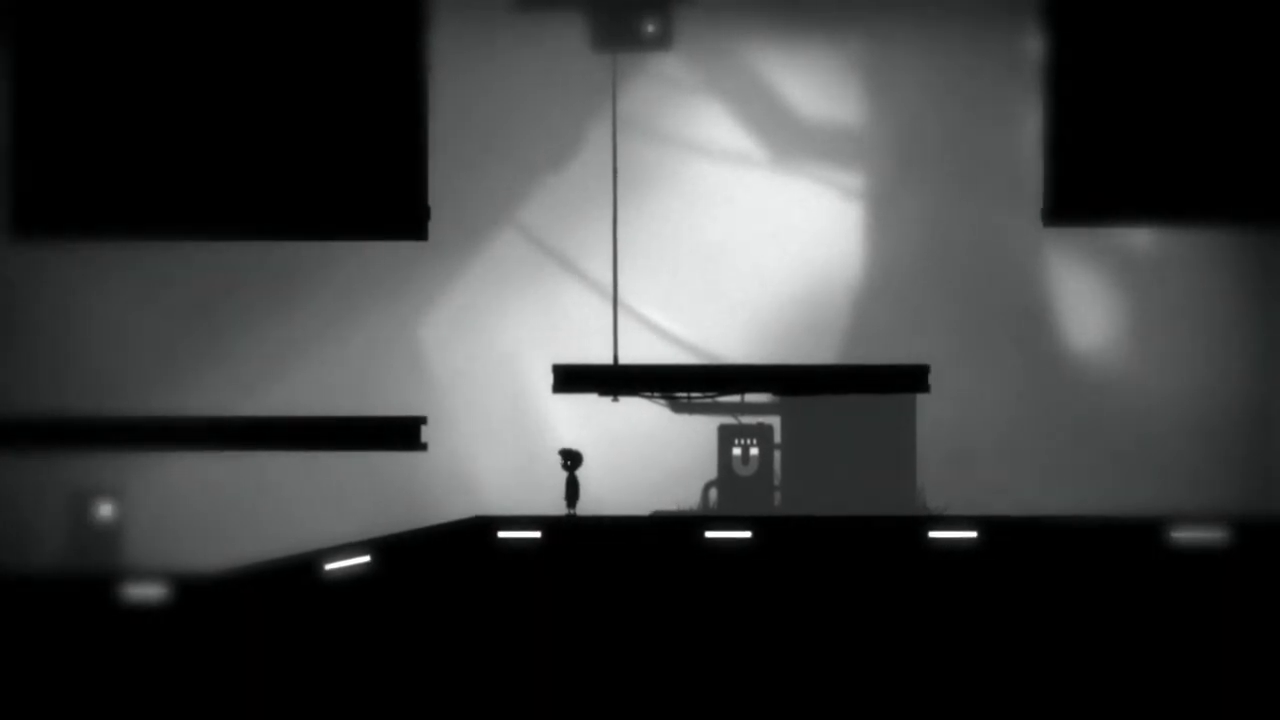
key("Left")
key("Up")
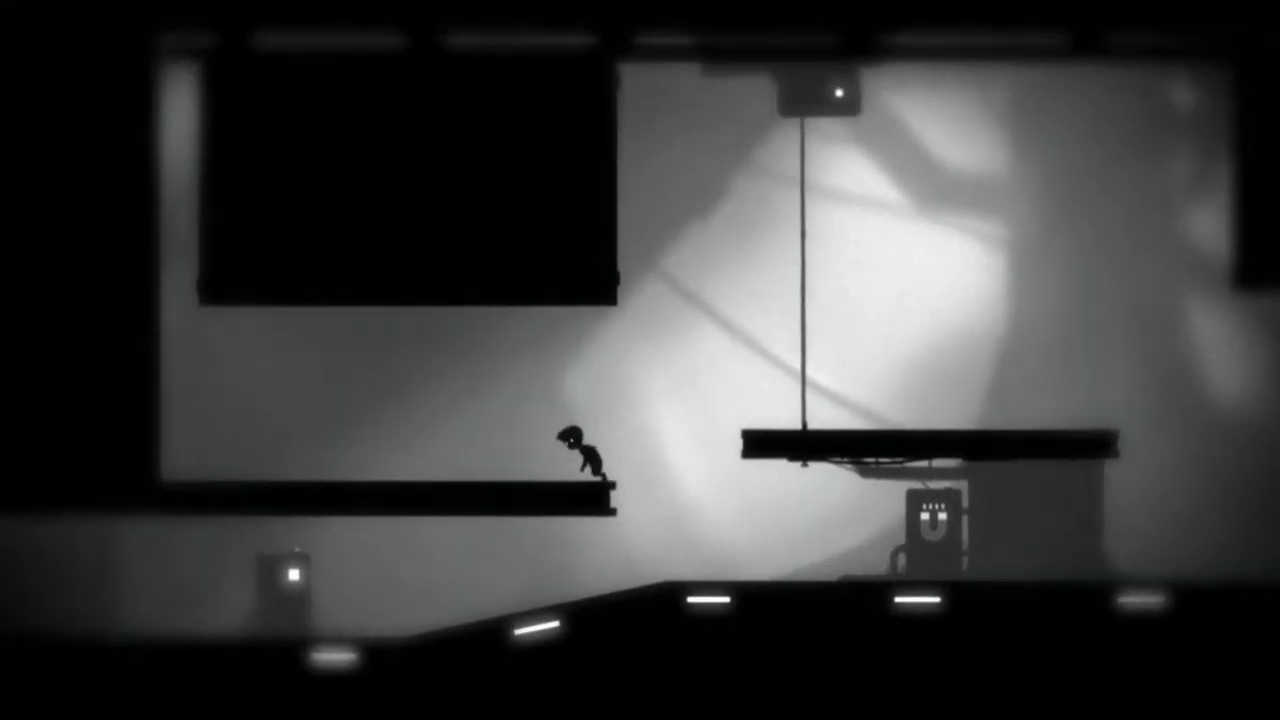
key("Right")
key("Up")
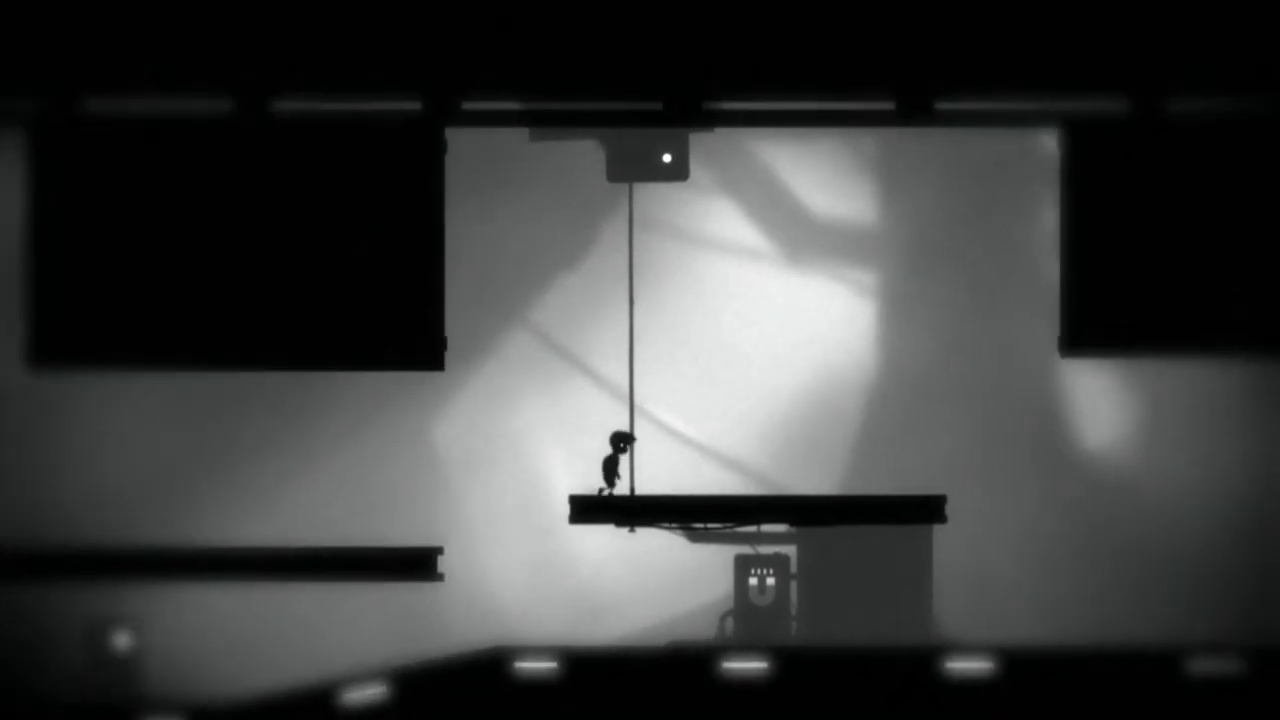
key("Right")
key("Up")
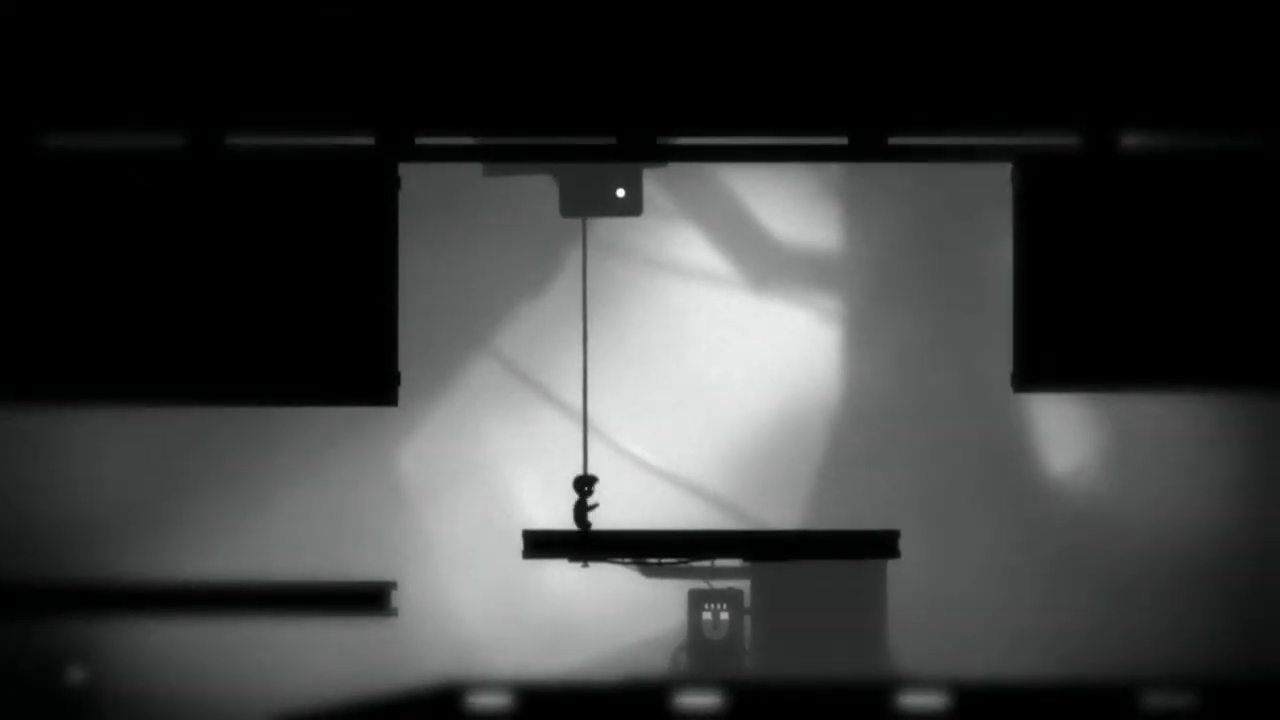
key("Right")
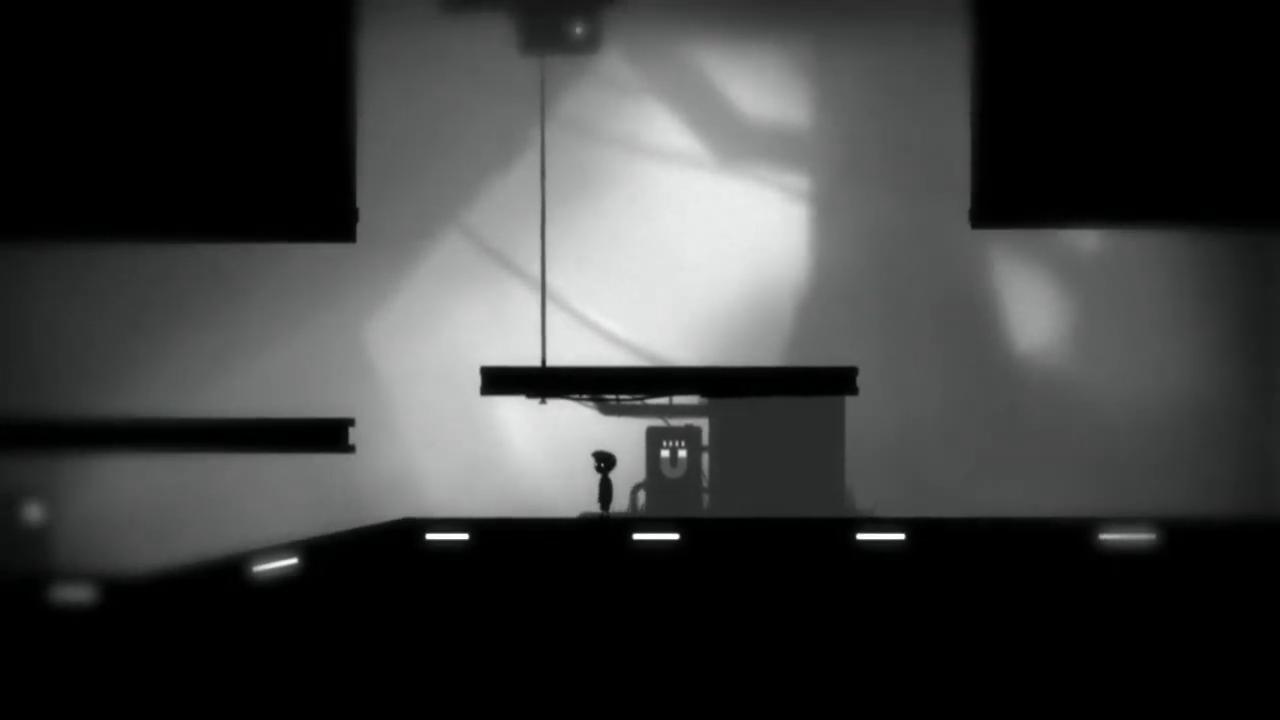
key("Left")
key("Left")
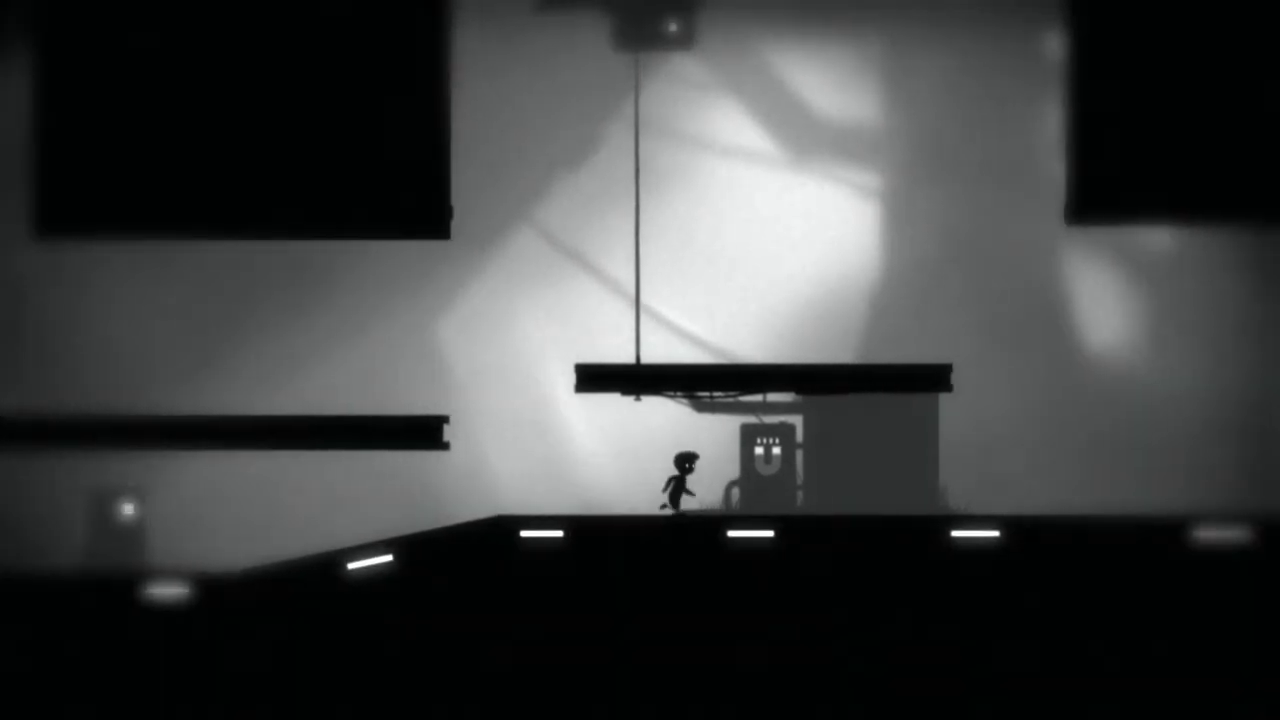
key("Right")
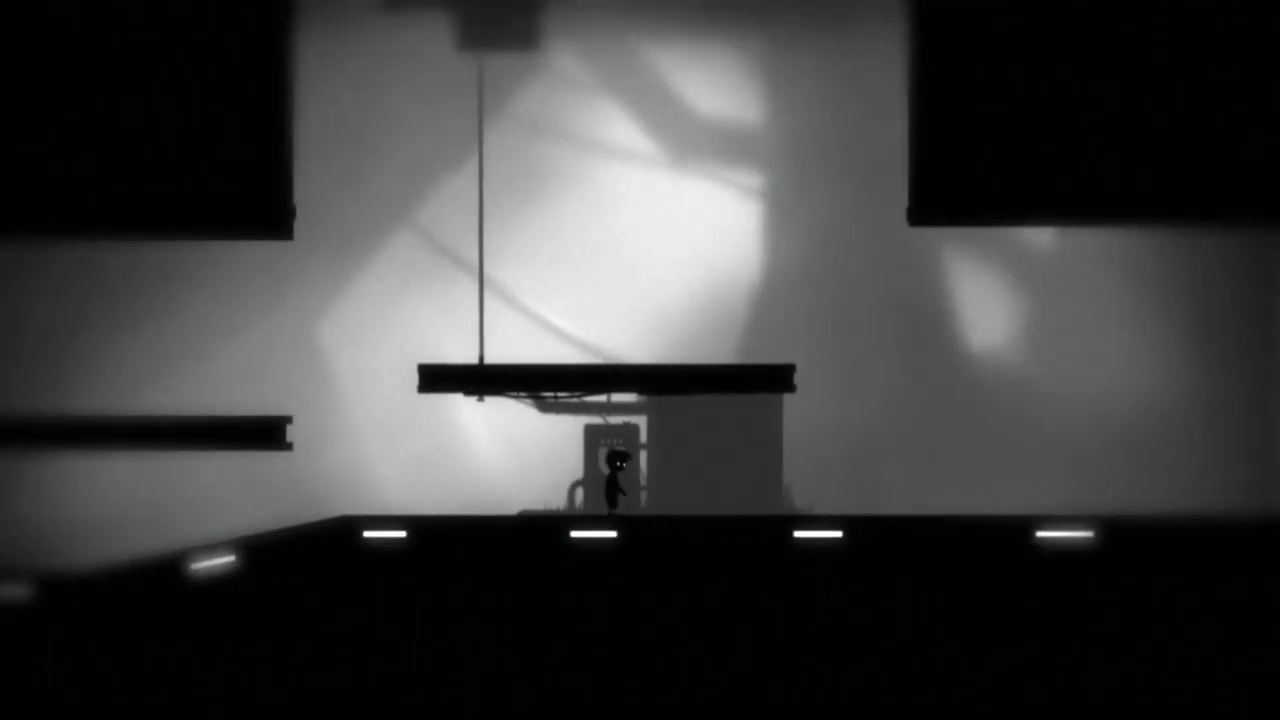
key("Left")
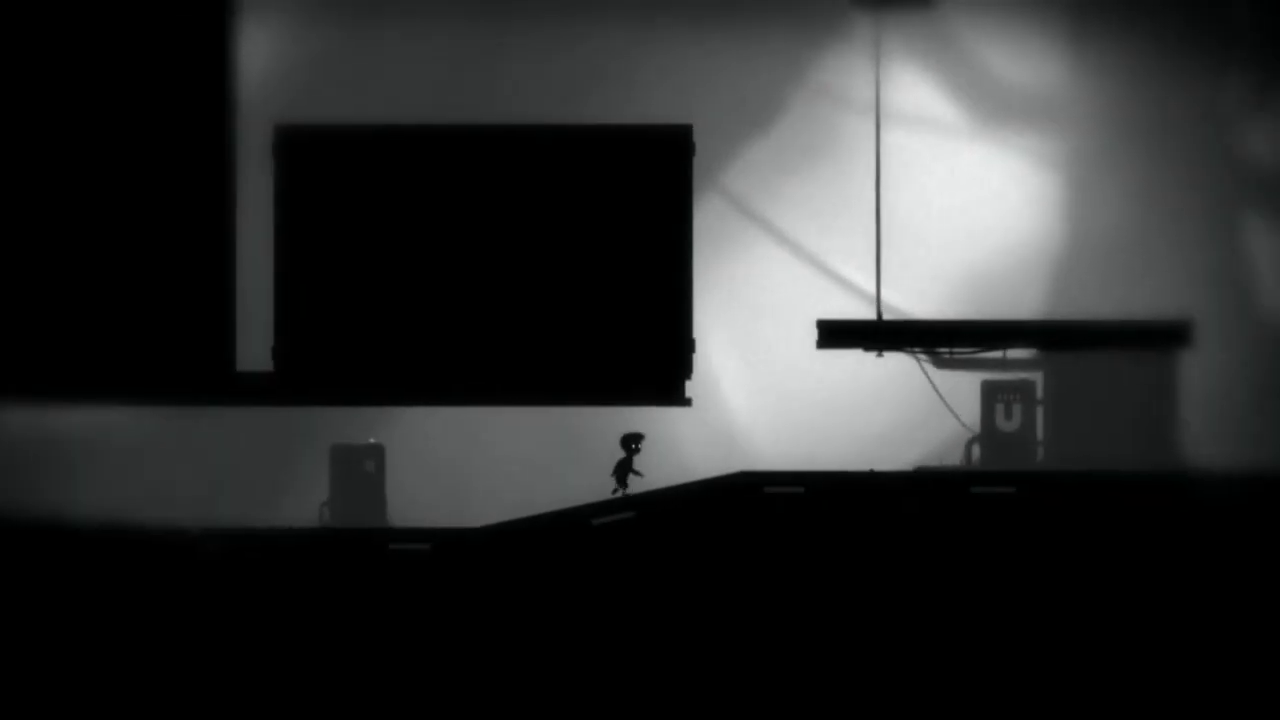
key("Right")
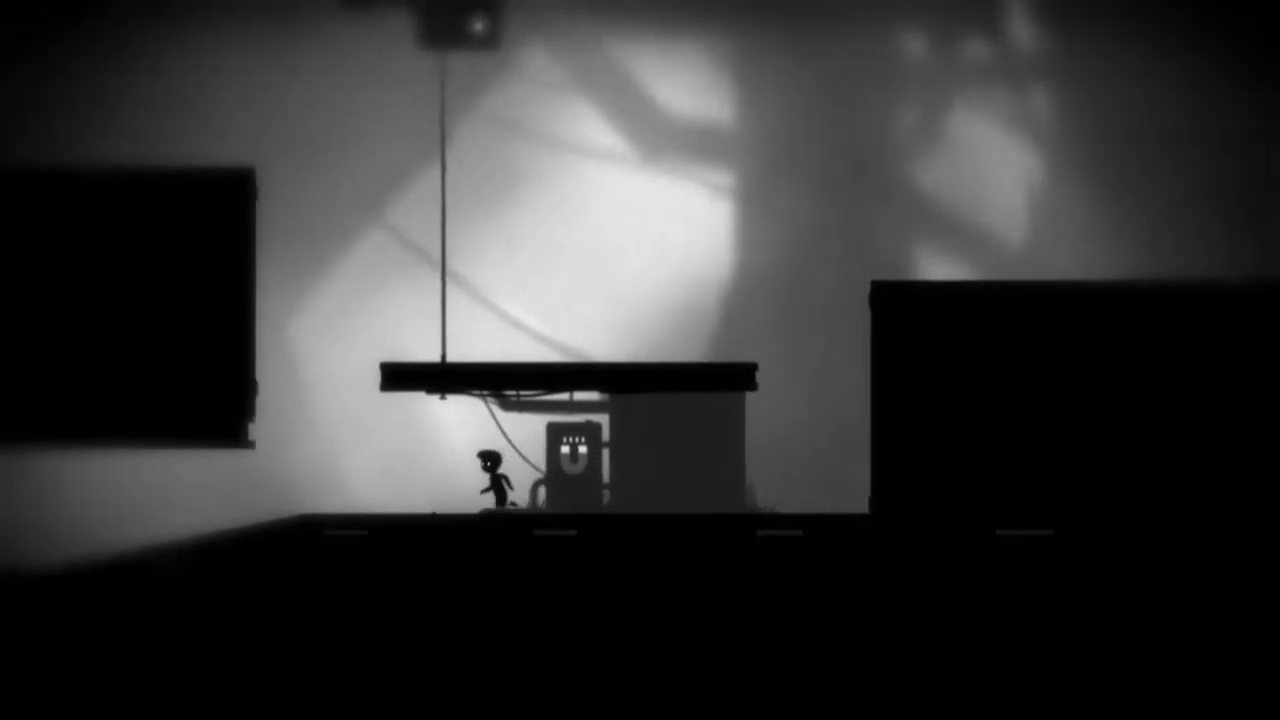
key("Up")
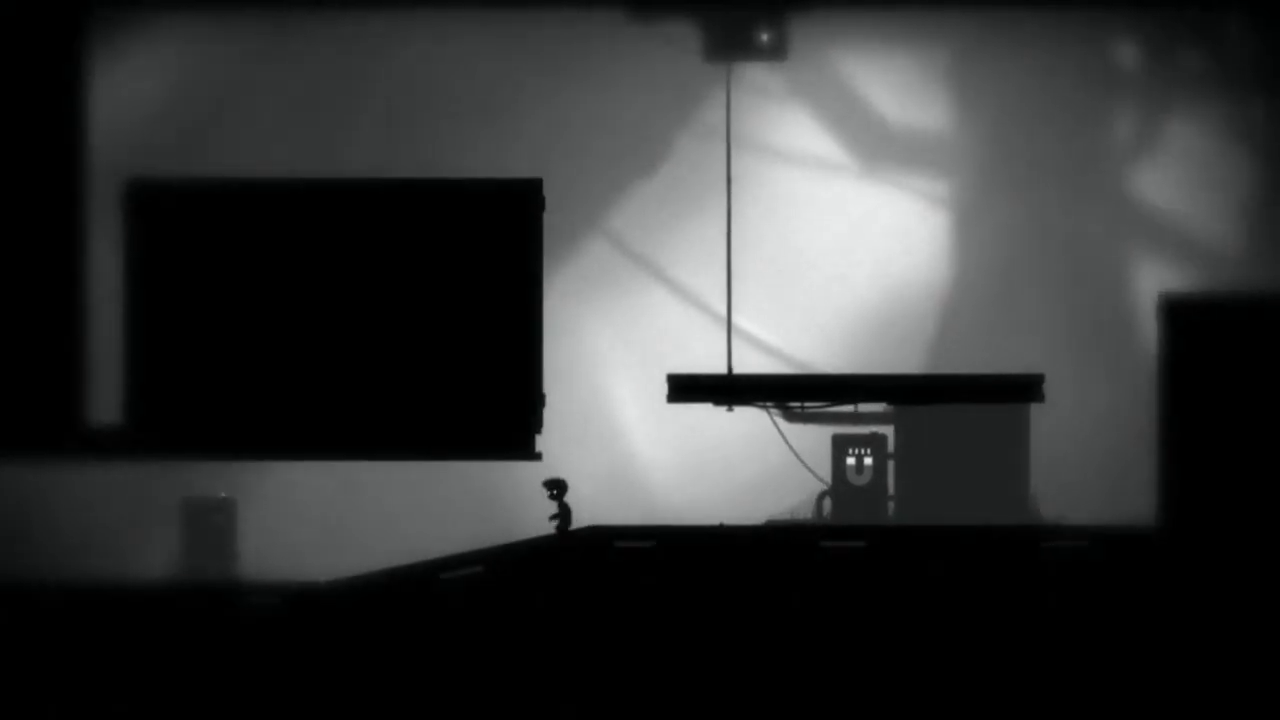
key("Up")
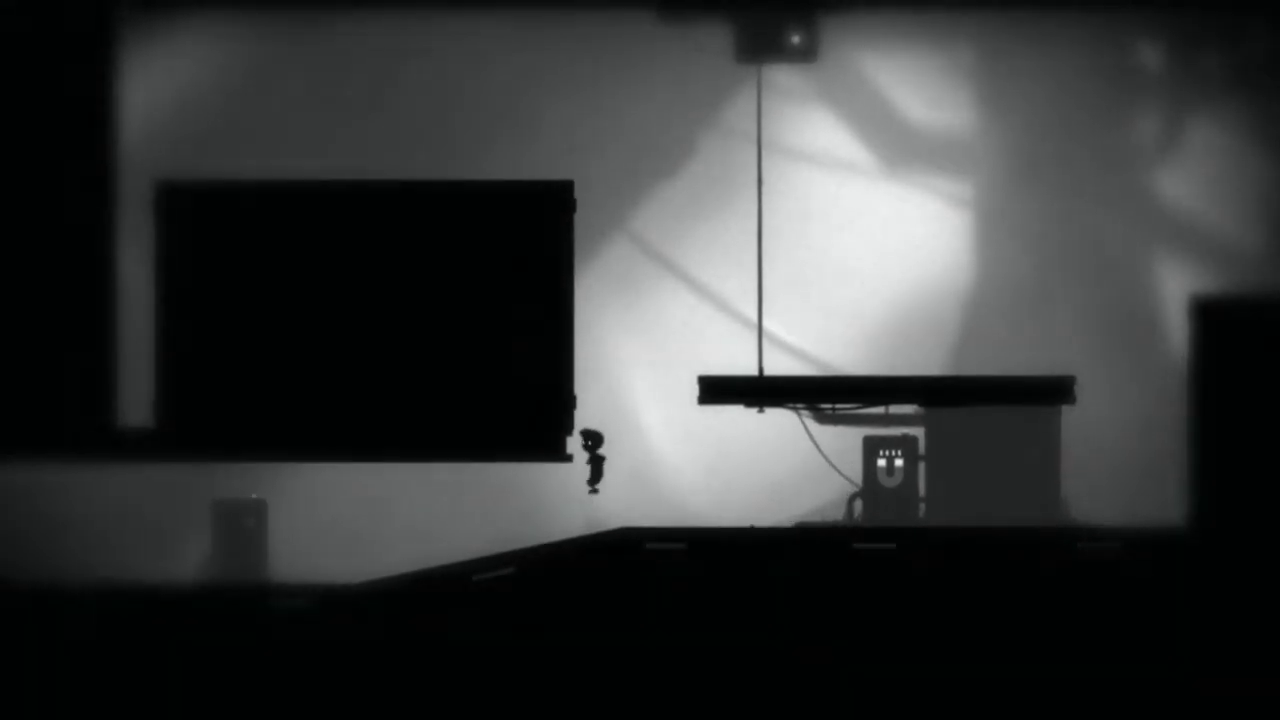
key("Right")
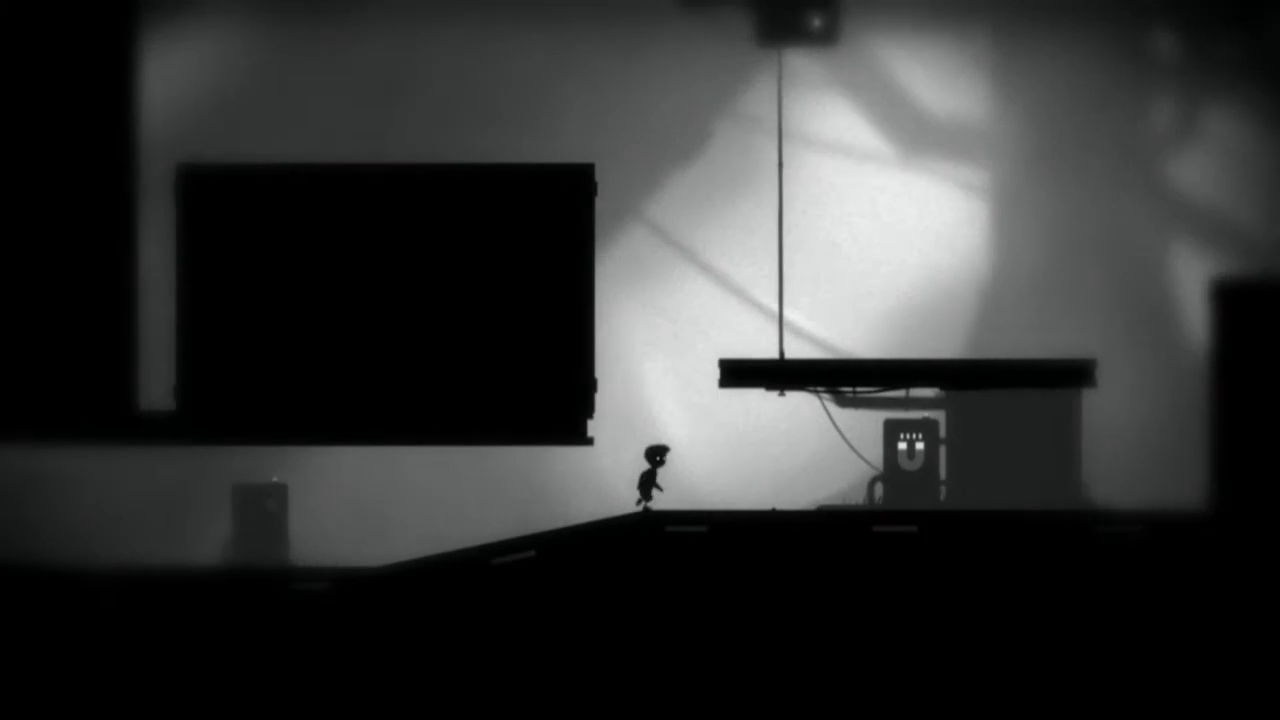
key("Left")
key("Up")
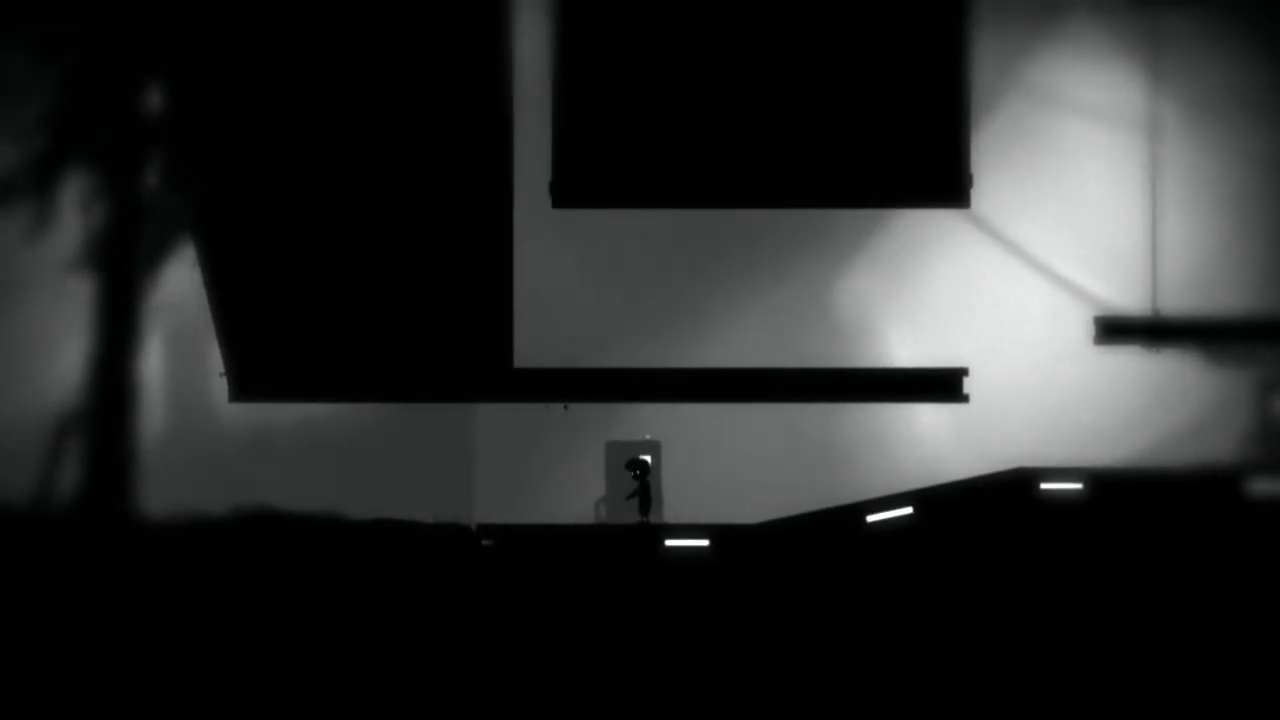
key("Right")
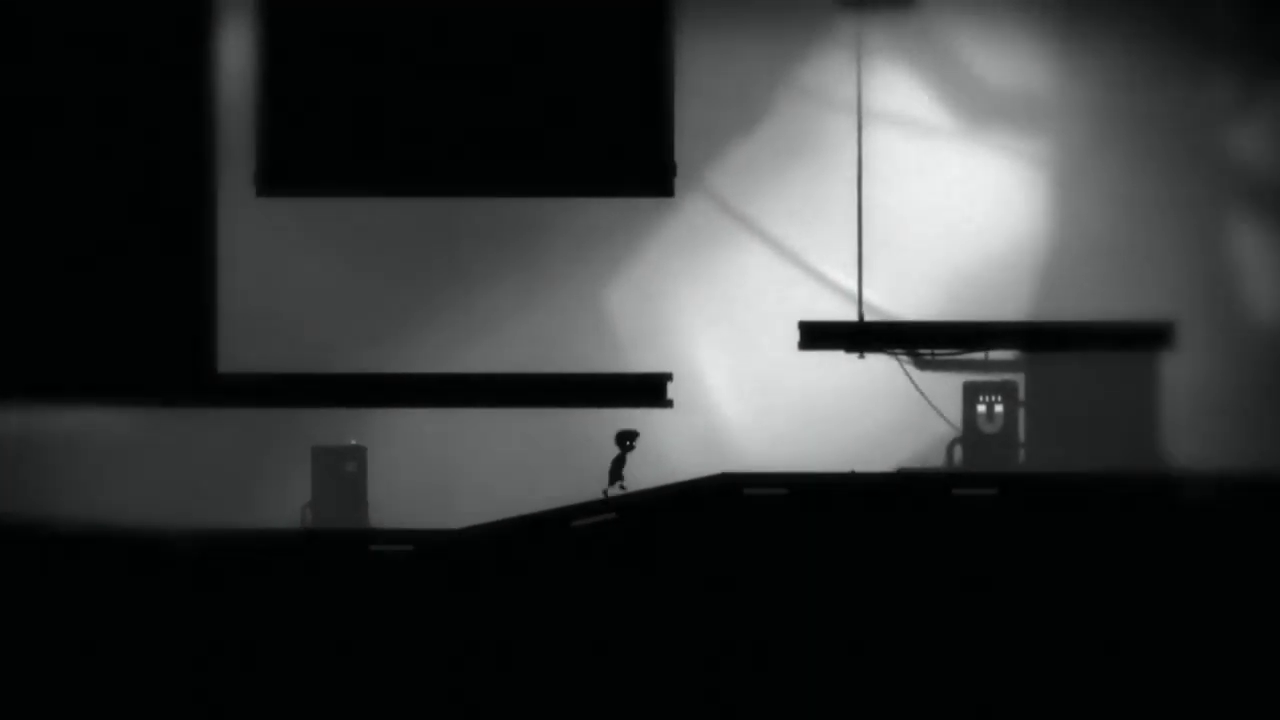
key("Right")
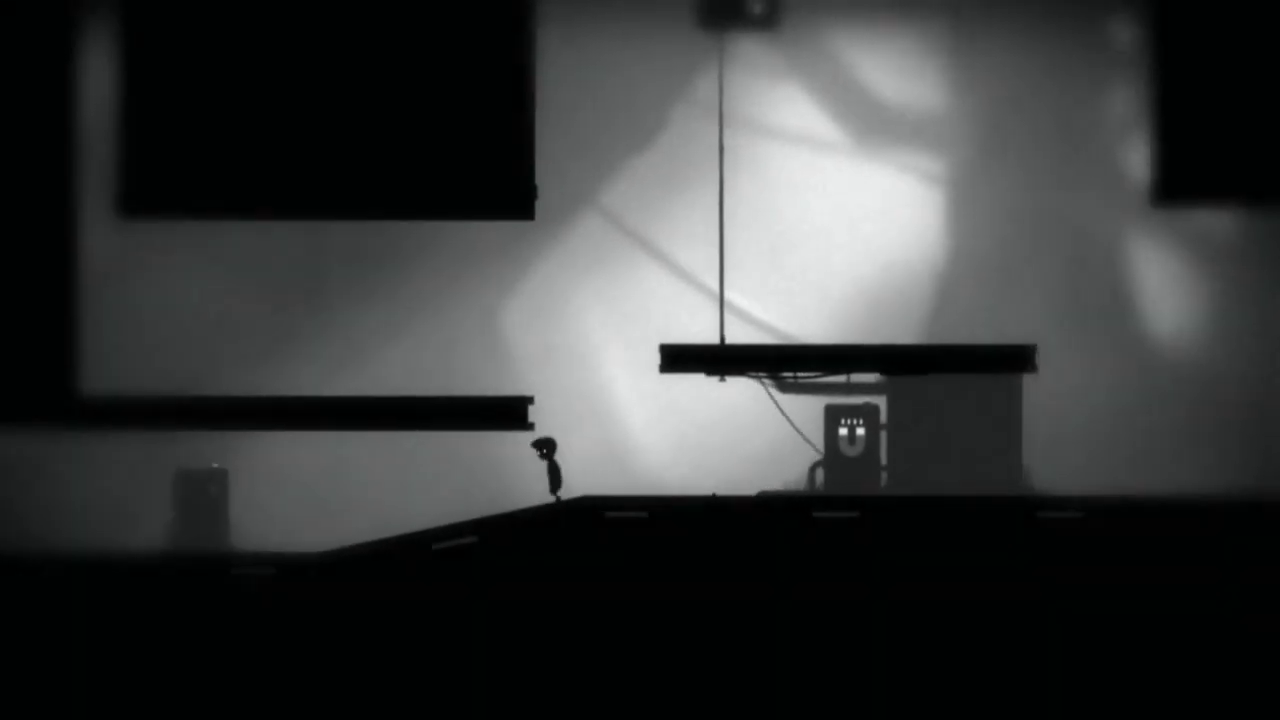
key("Right")
key("Up")
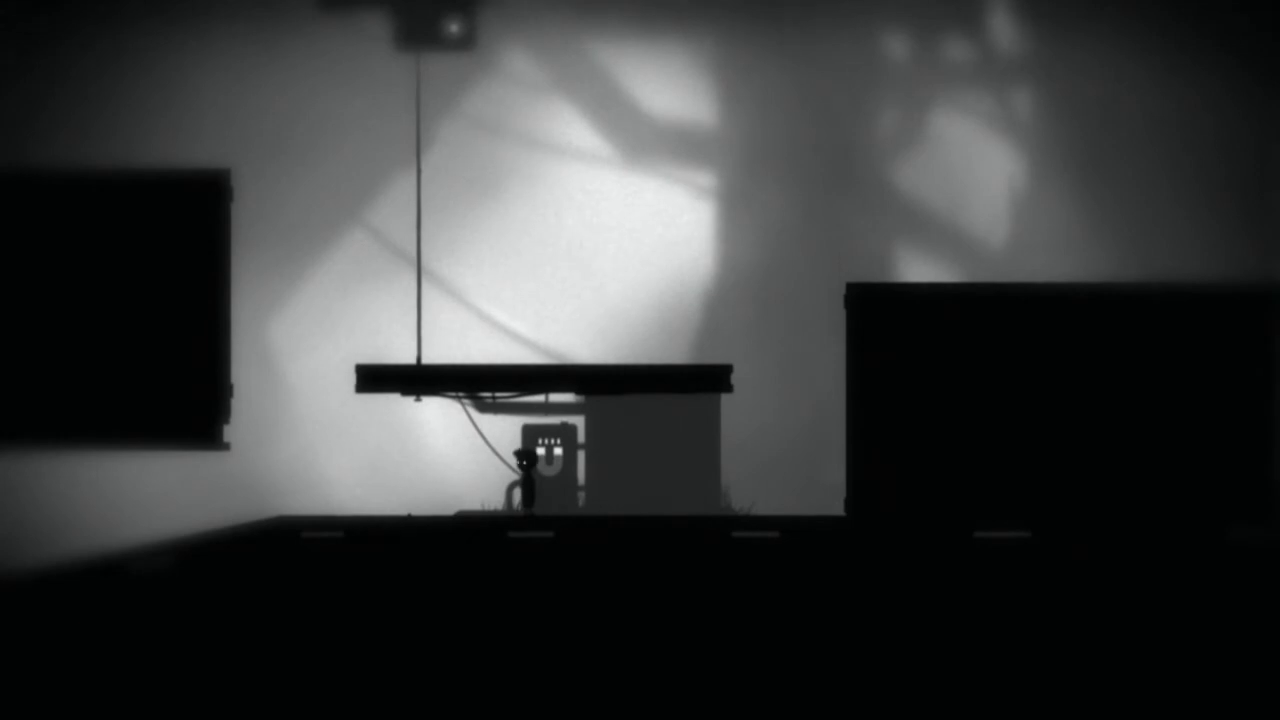
key("Left")
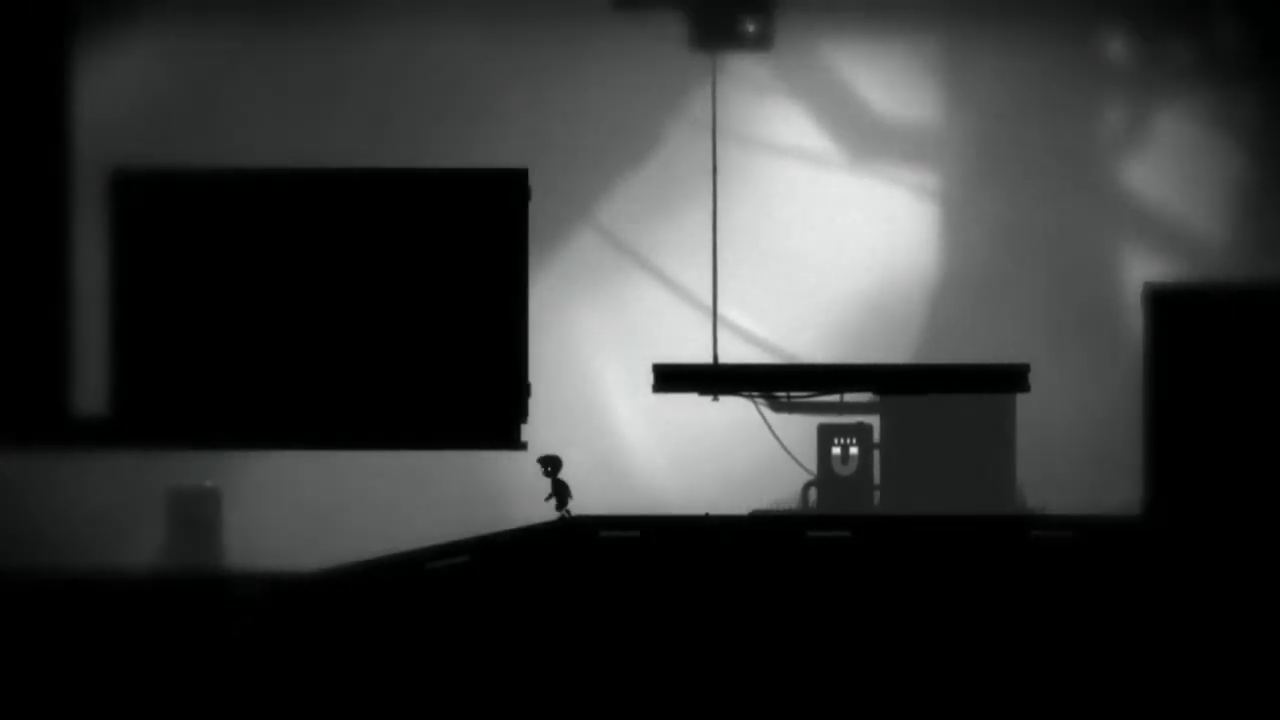
key("Left")
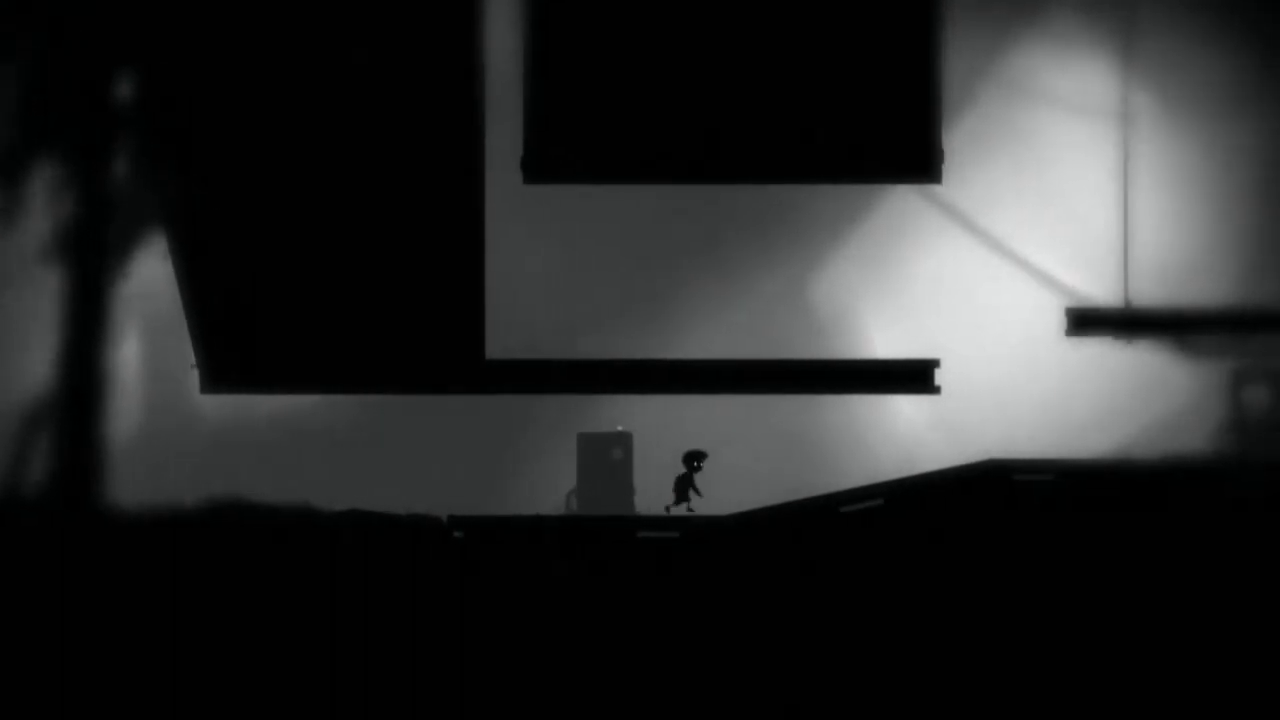
key("Right")
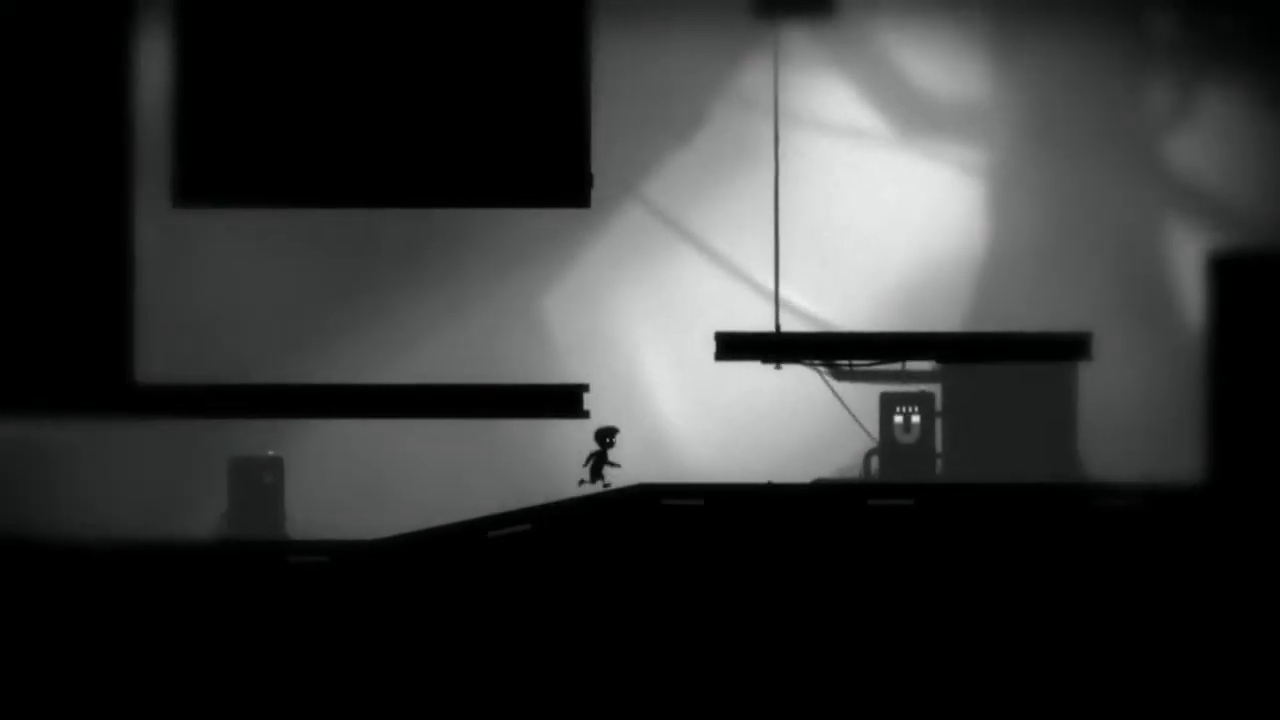
key("Left")
key("Right")
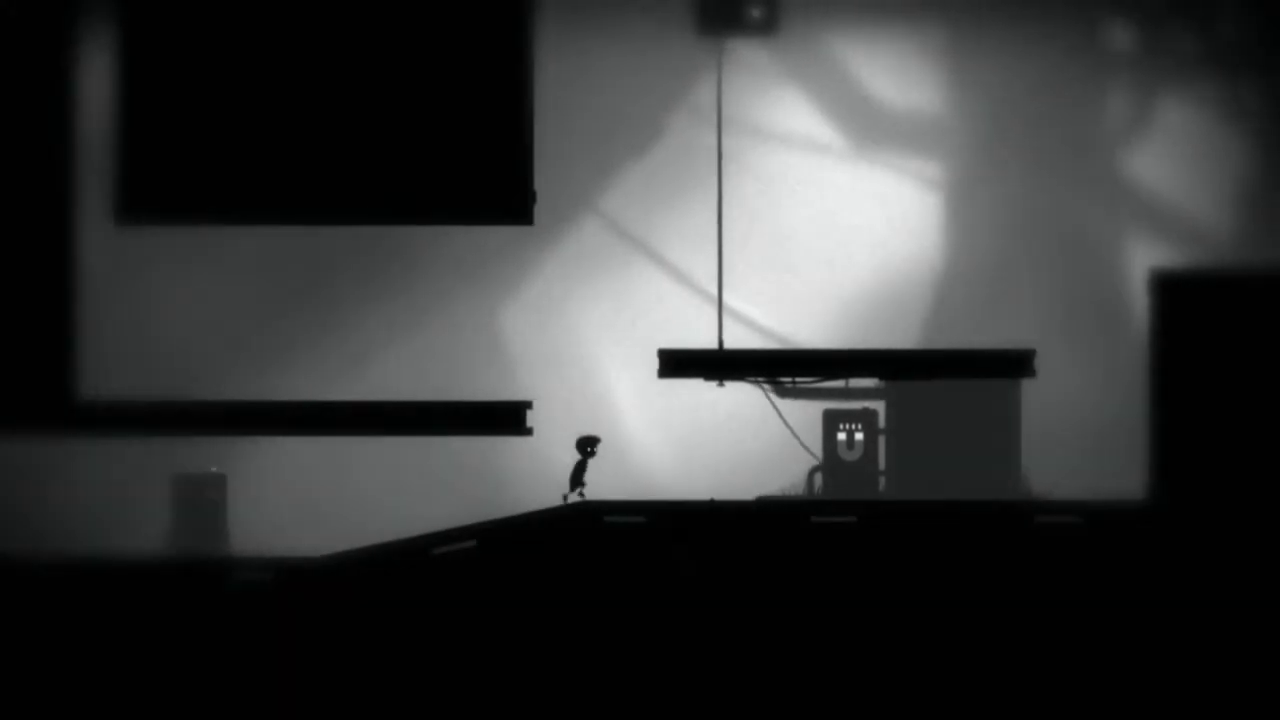
key("Left")
key("Up")
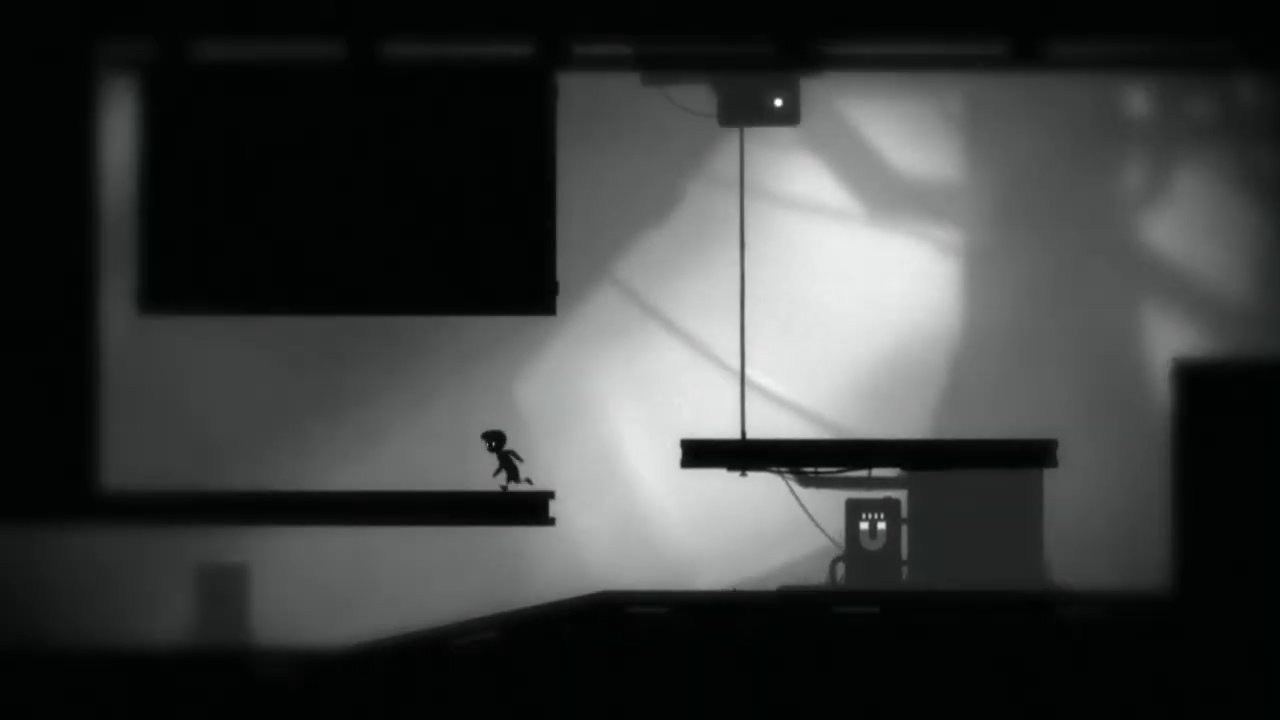
key("Right")
key("Up")
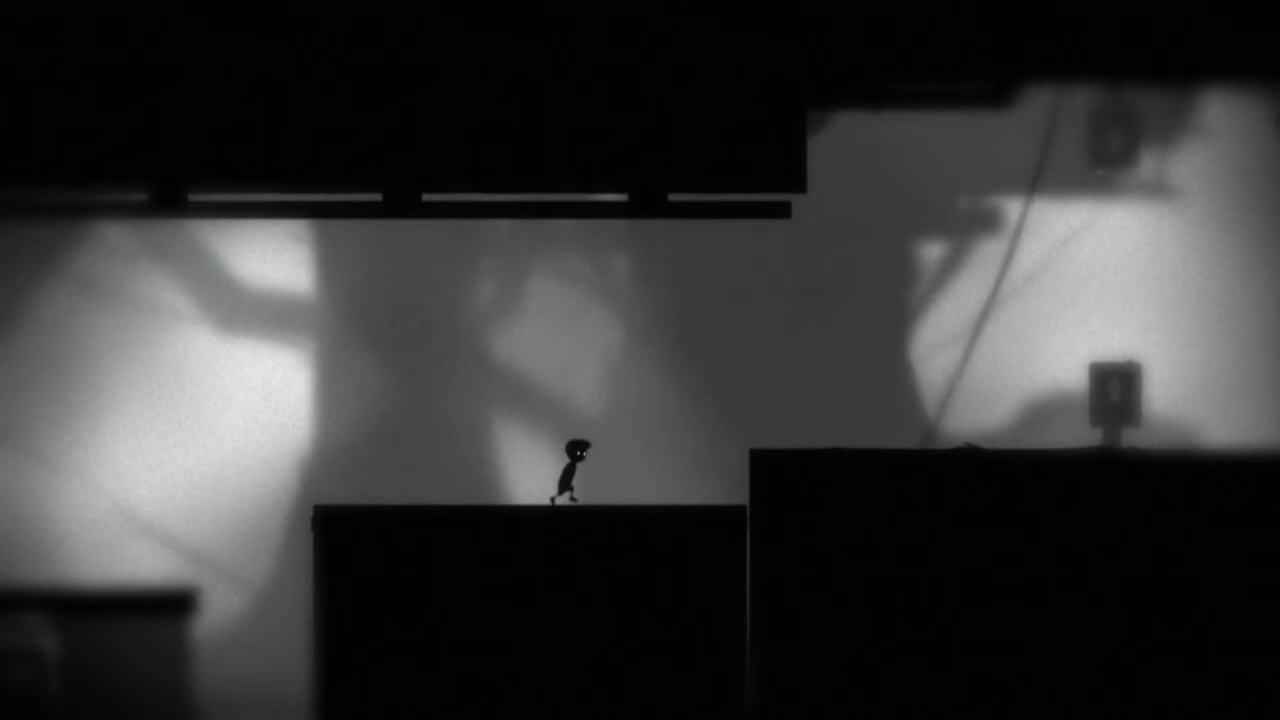
key("Right")
key("Up")
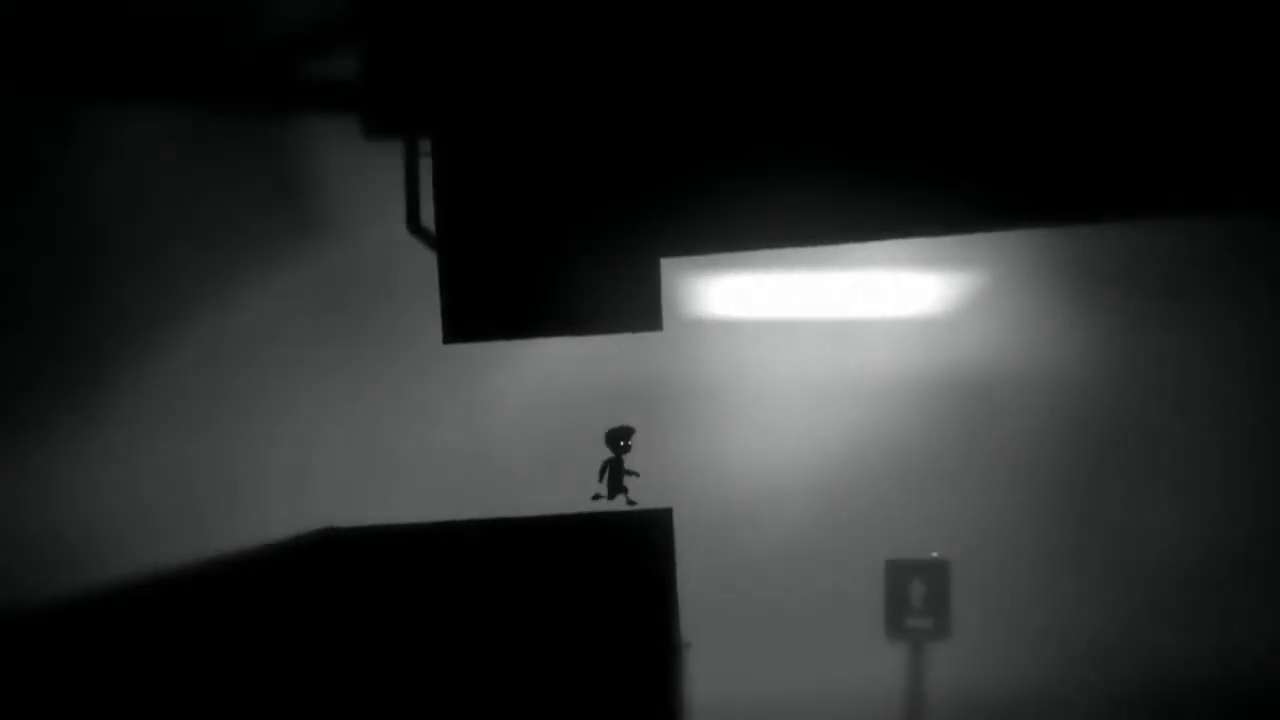
key("Up")
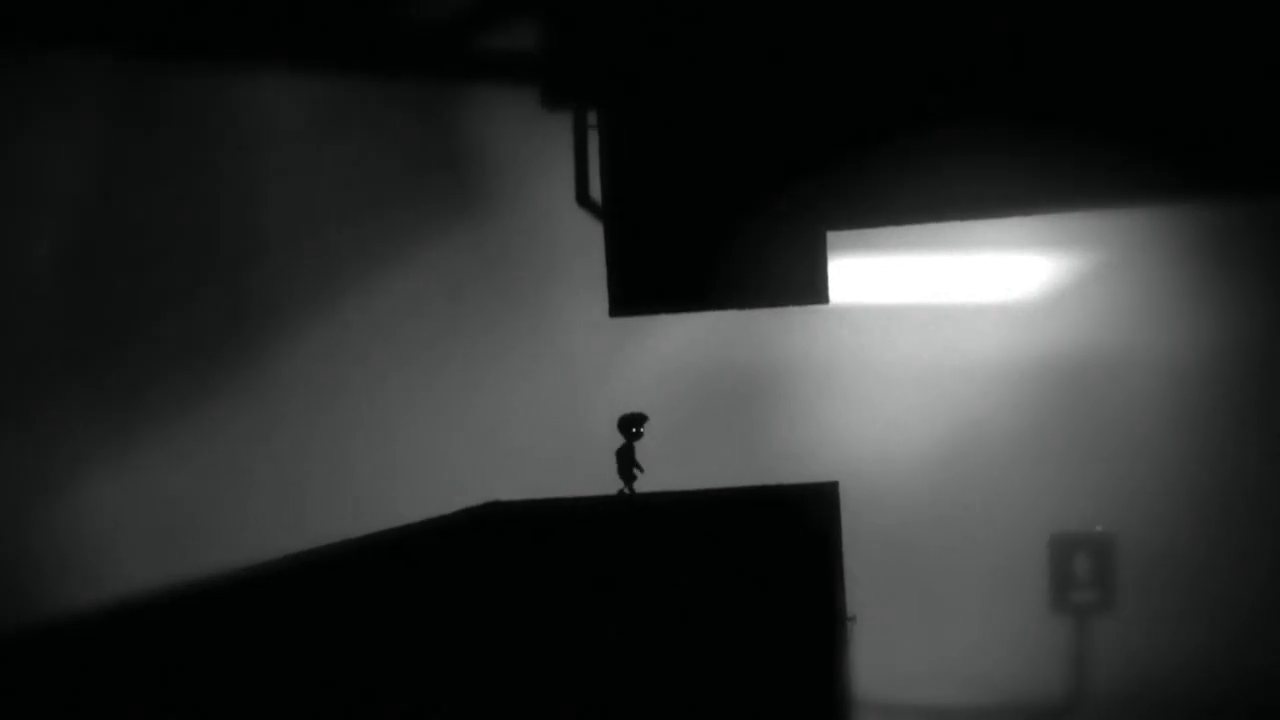
key("Right")
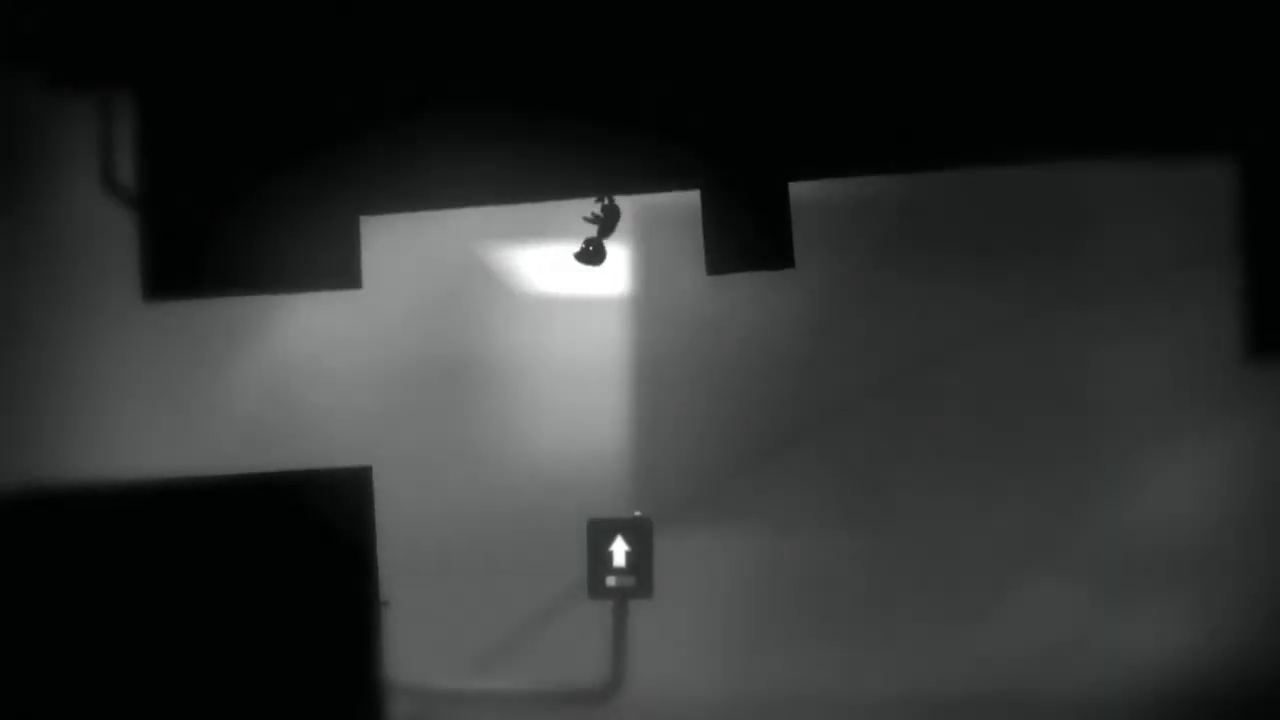
key("Left")
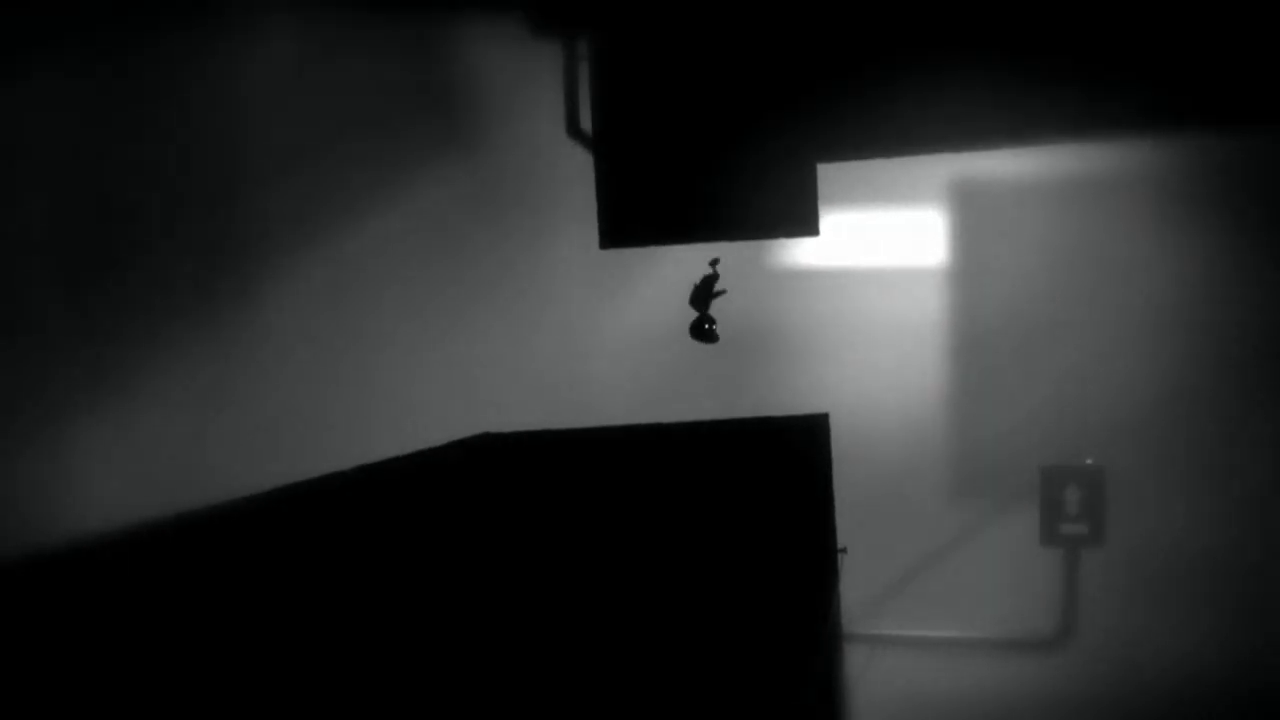
key("Right")
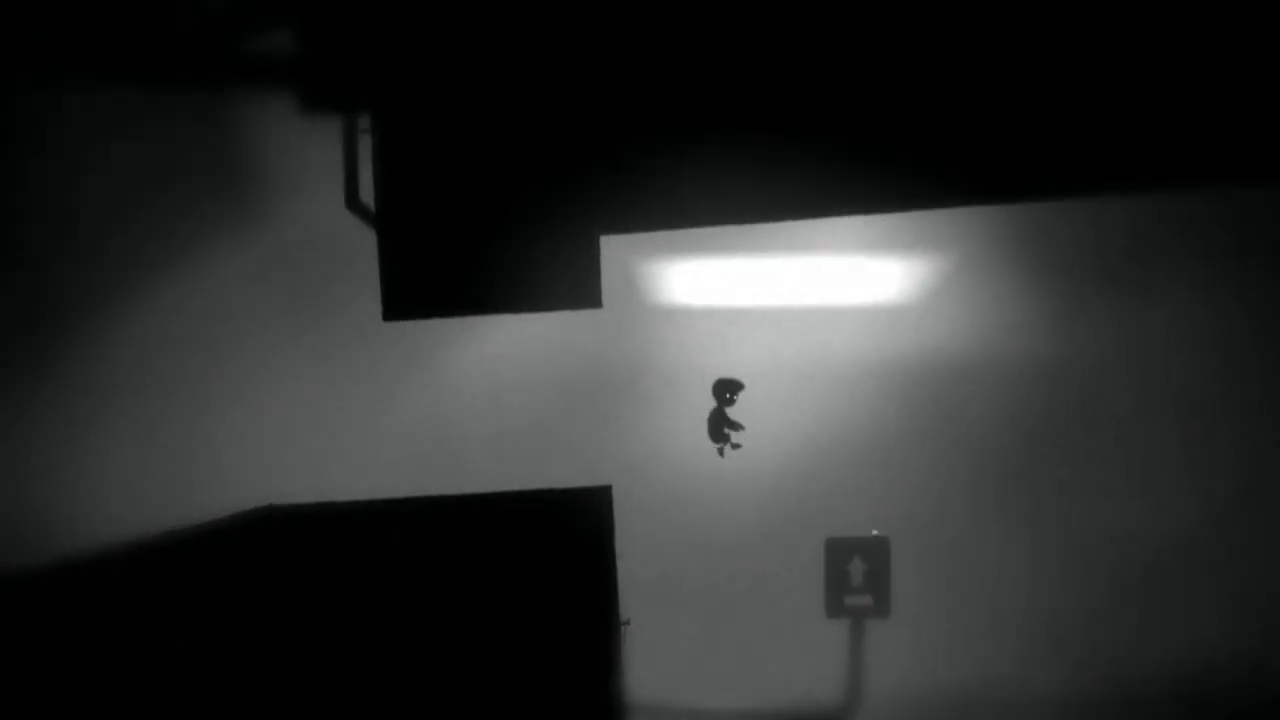